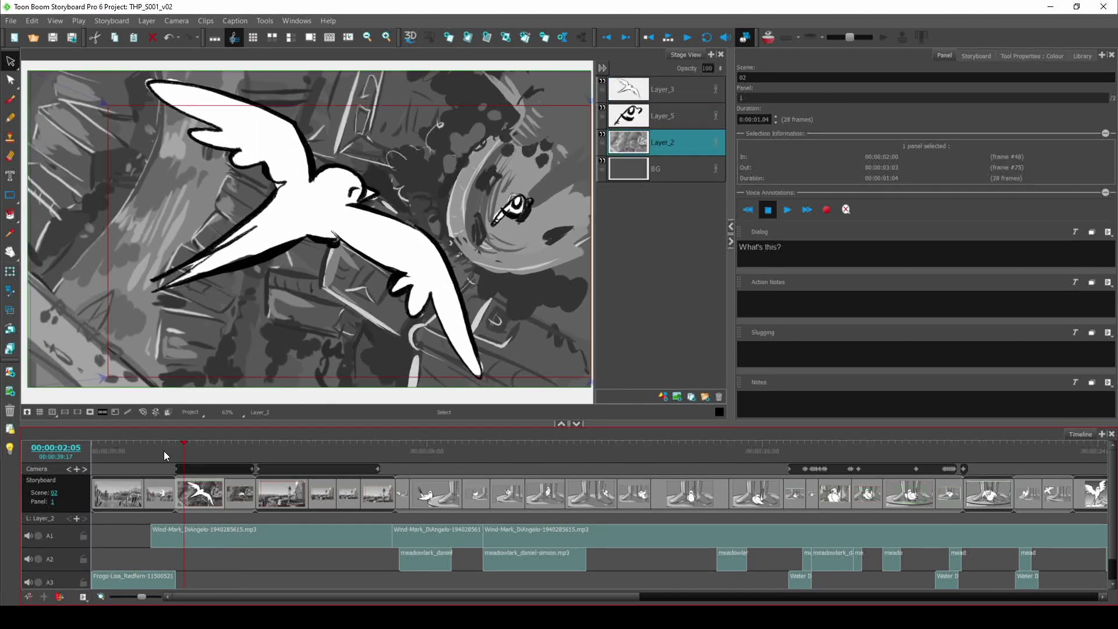
Step: Preview the reeds panel, then open the Save As dialog and cancel it without saving
drag(165, 451, 362, 453)
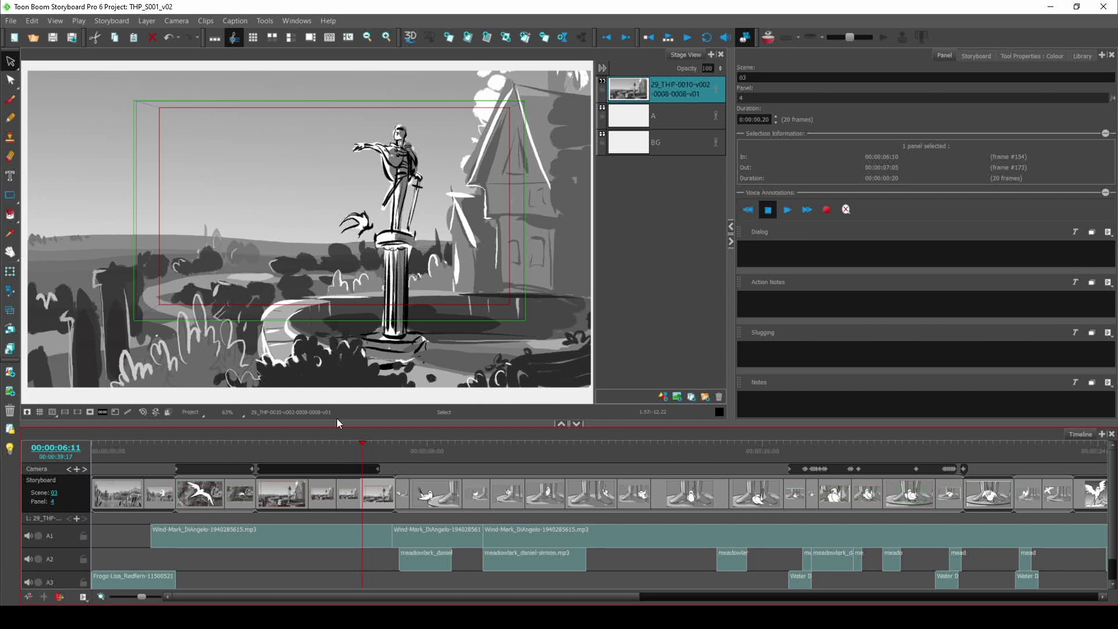
click(11, 21)
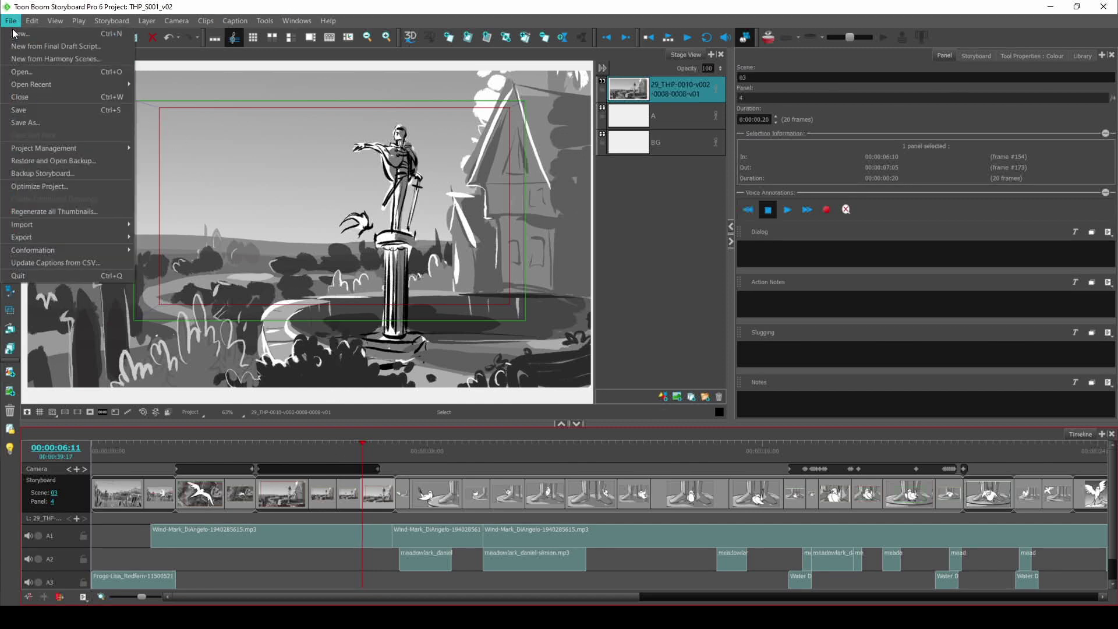
click(43, 123)
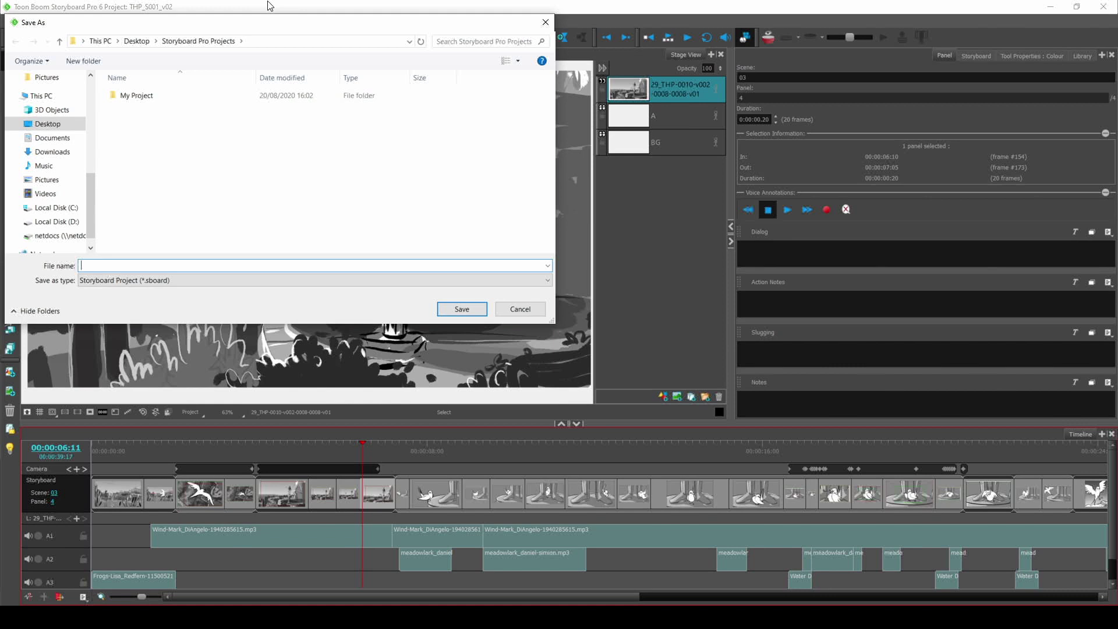
drag(262, 25, 382, 79)
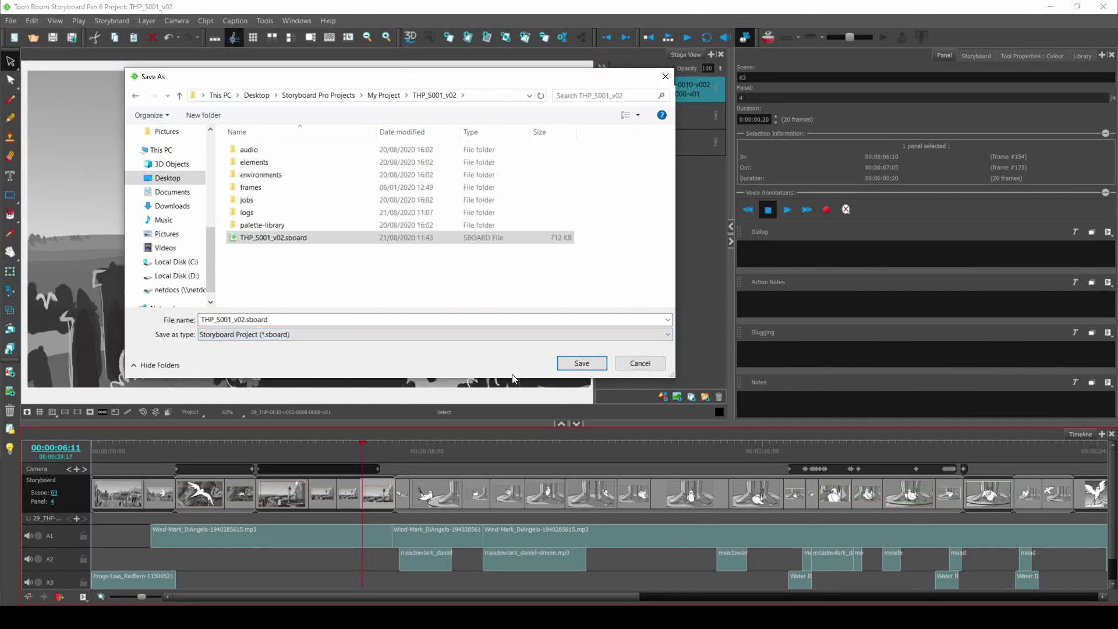
click(294, 258)
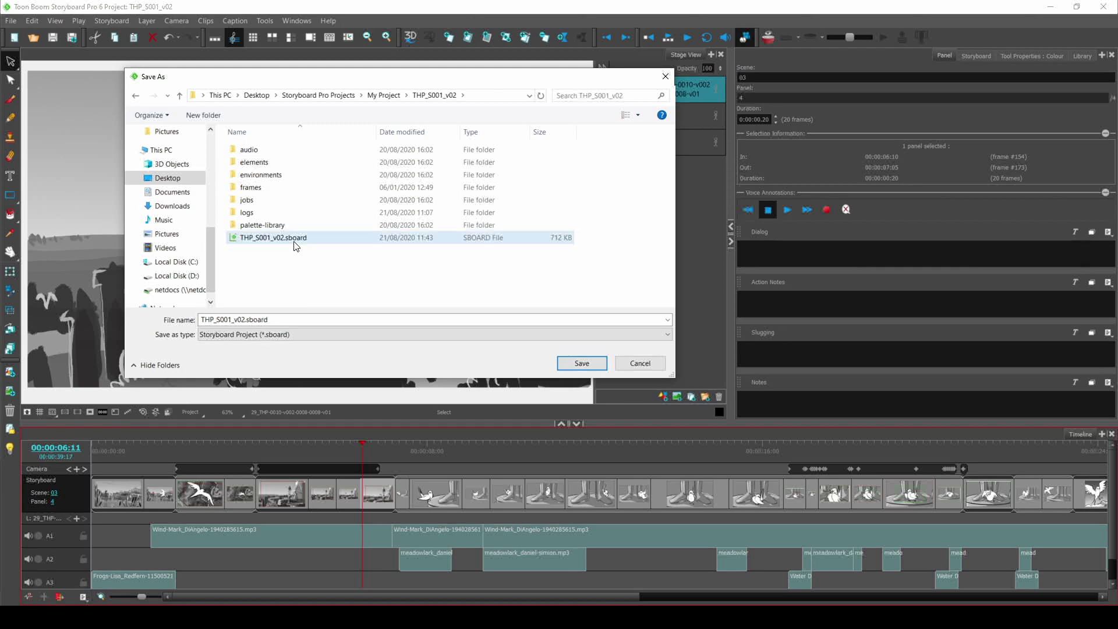
click(640, 364)
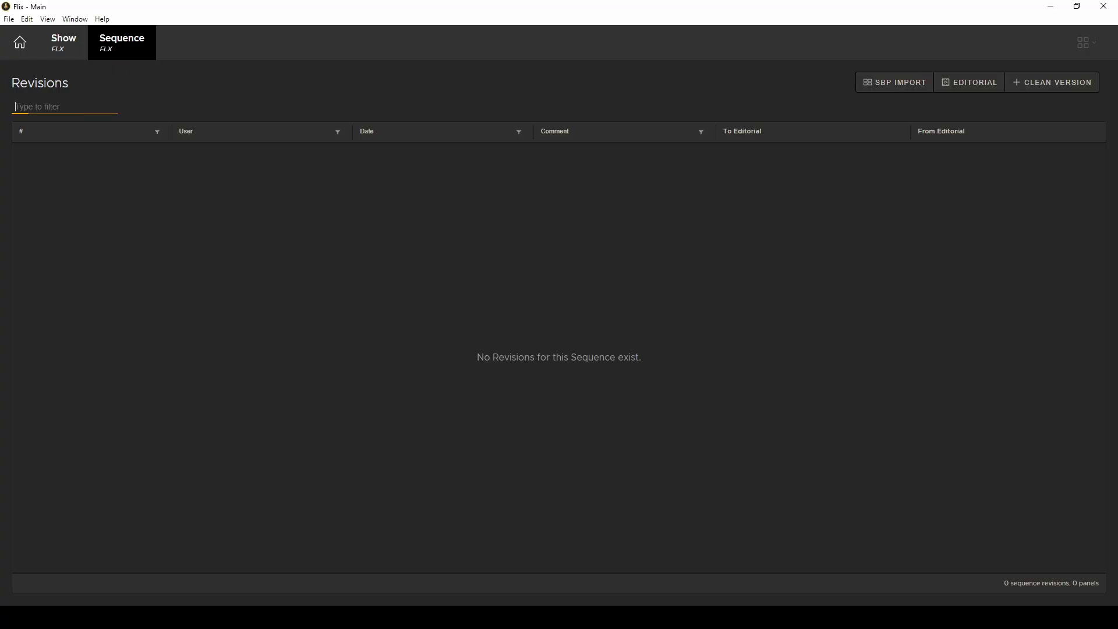
click(282, 235)
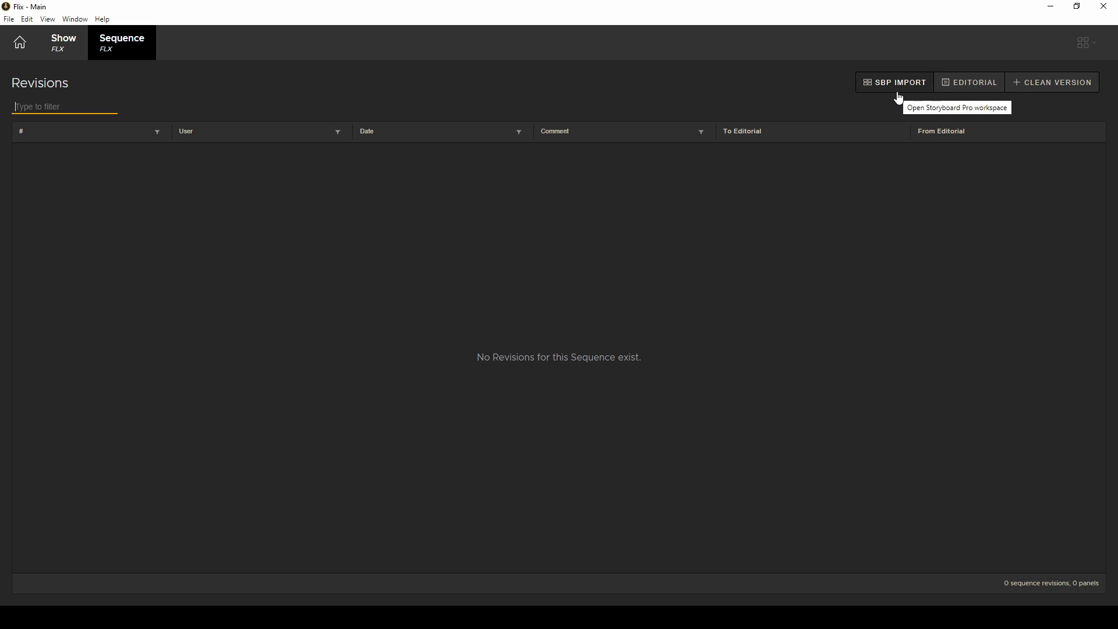
Step: Check the Storyboard Pro executable path in the application preferences
click(9, 19)
click(25, 57)
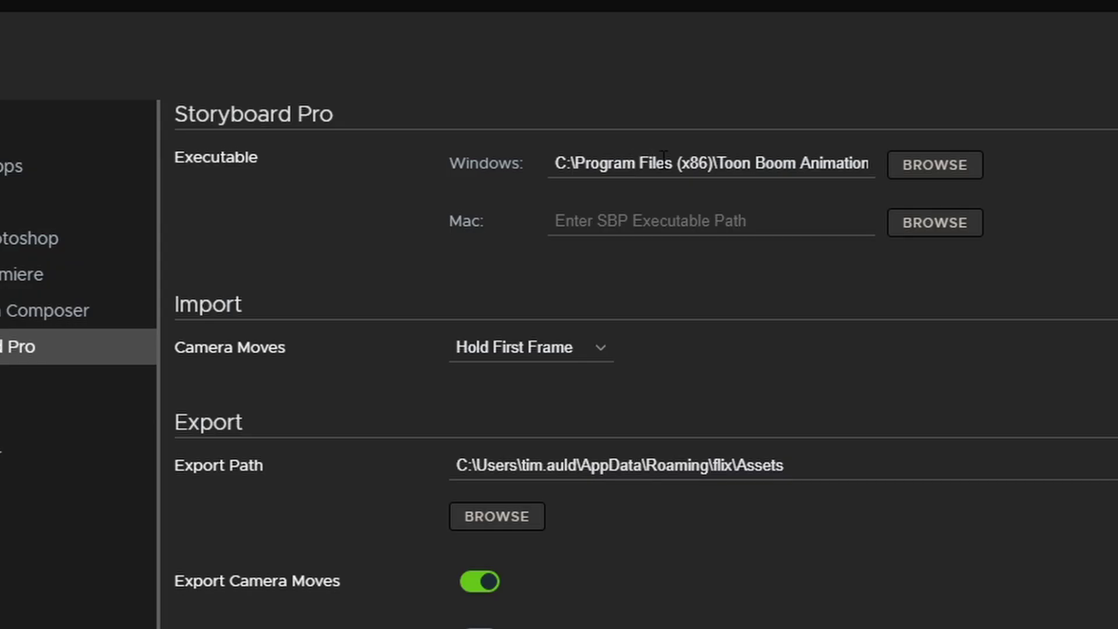
click(638, 126)
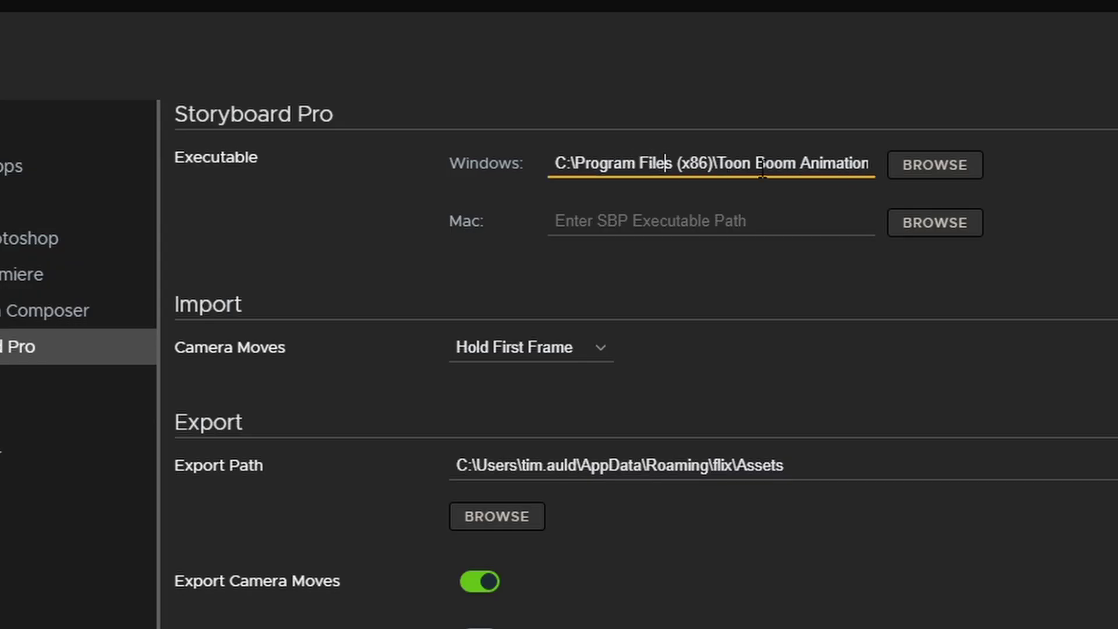
key(End)
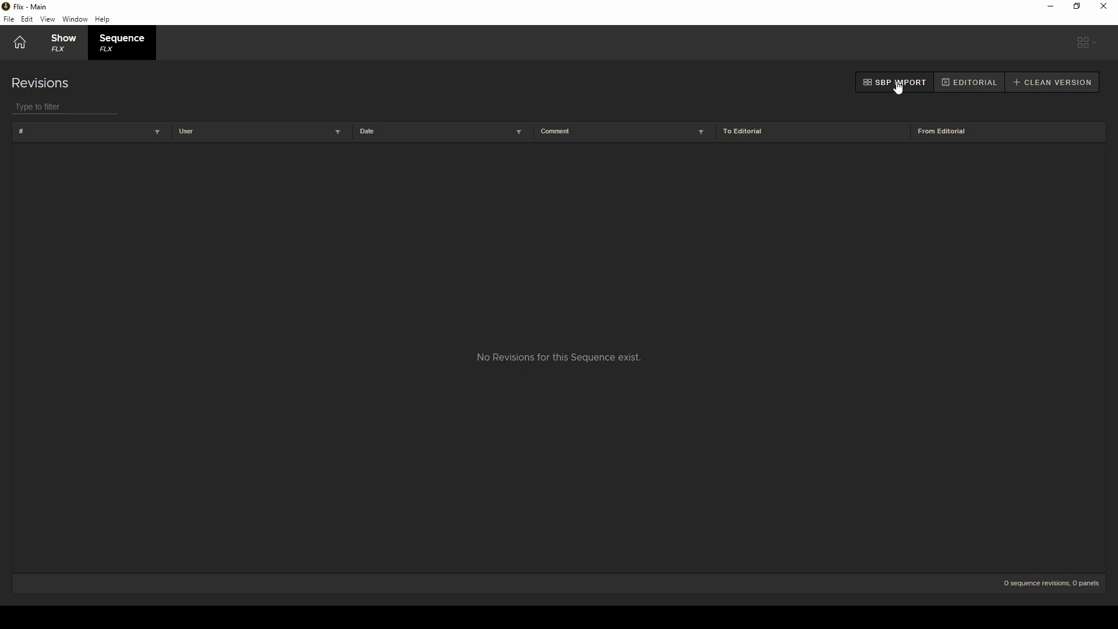
Step: Start an SBP import of THP_S001_v02.sboard and enter the comment '1st Import'
click(896, 86)
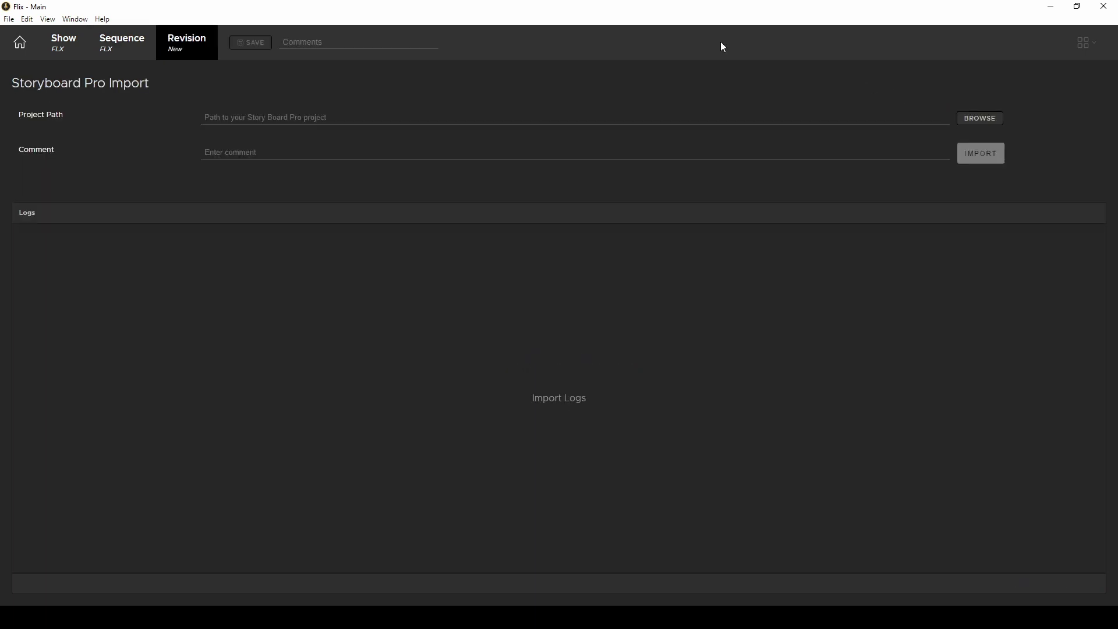
click(260, 119)
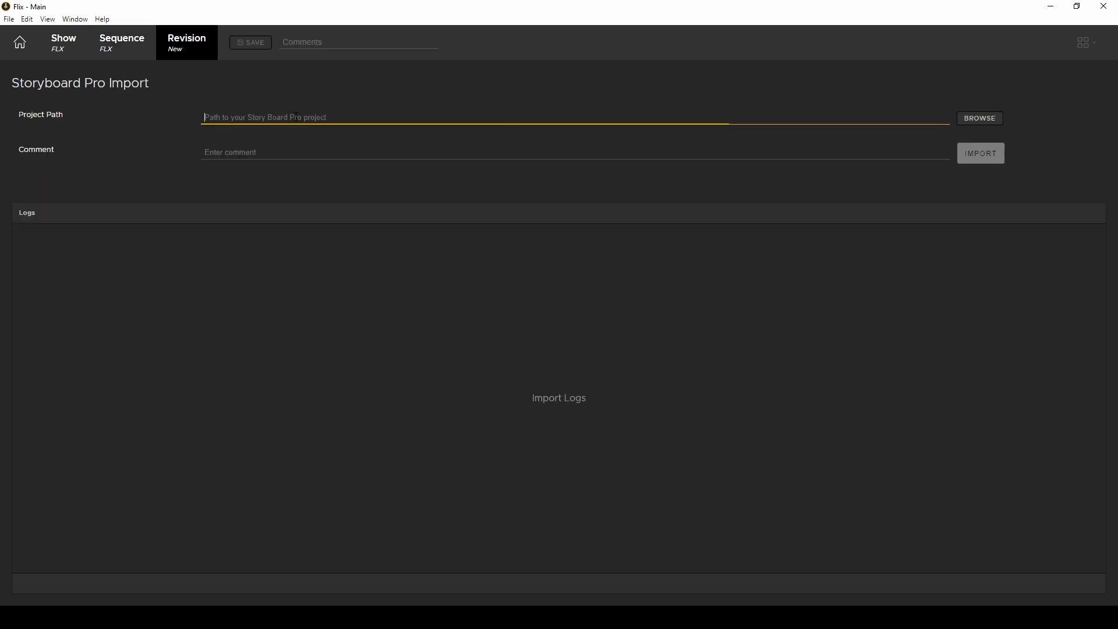
click(982, 119)
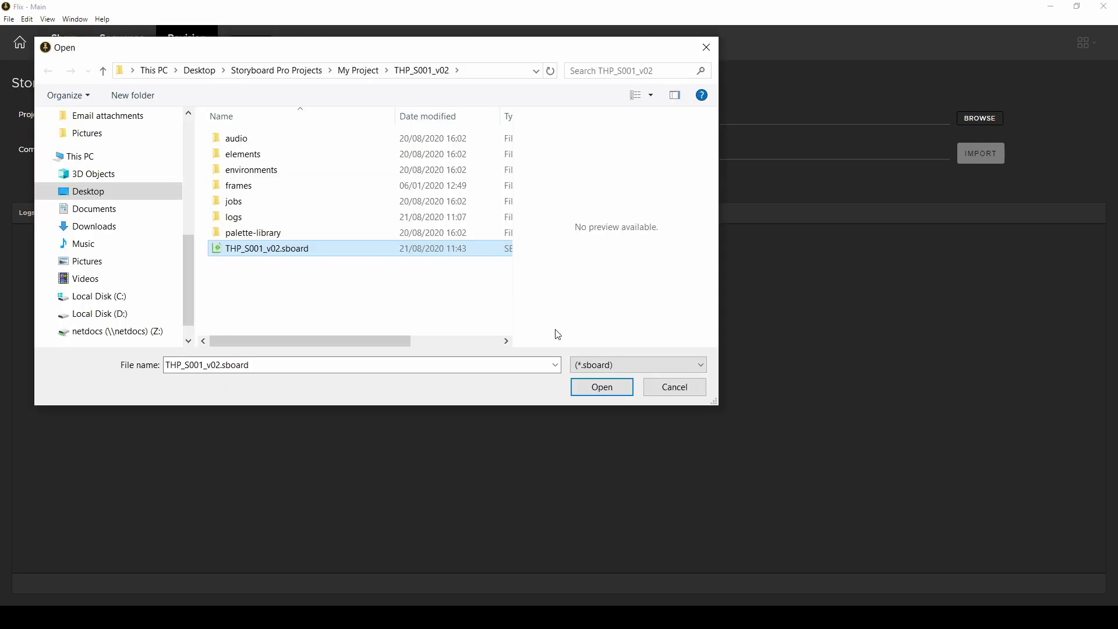
click(602, 386)
click(470, 152)
text(1st lmport)
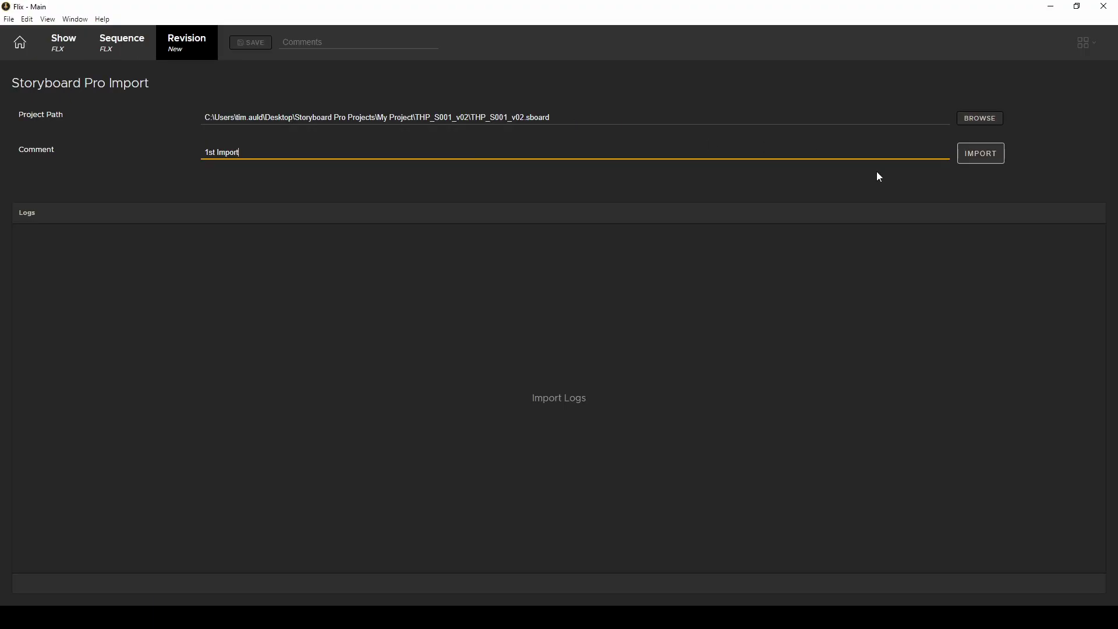
Step: Run the import so revision 1, commented '1st Import', appears with 37 panels
click(982, 164)
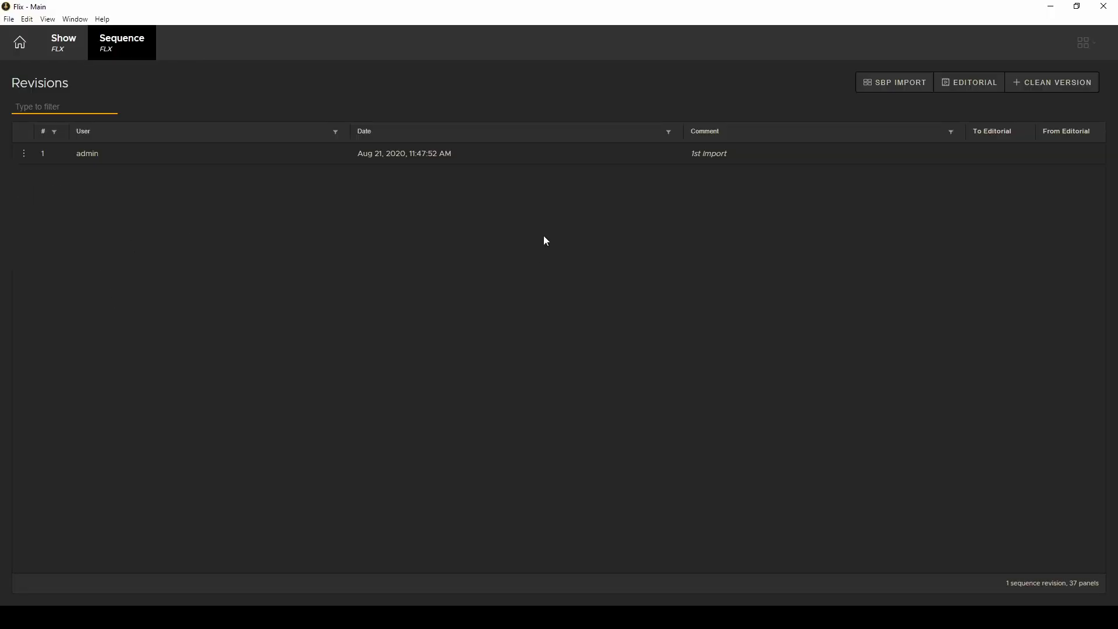
Step: Open revision 1, play the imported panels, then view panels 3 through 5
double_click(441, 155)
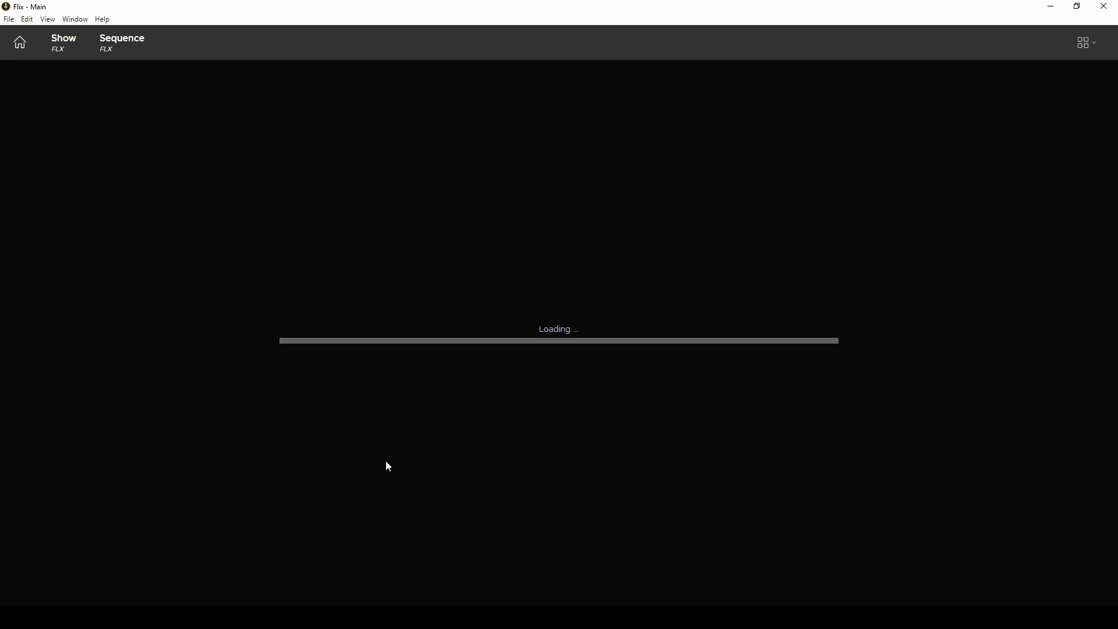
key(space)
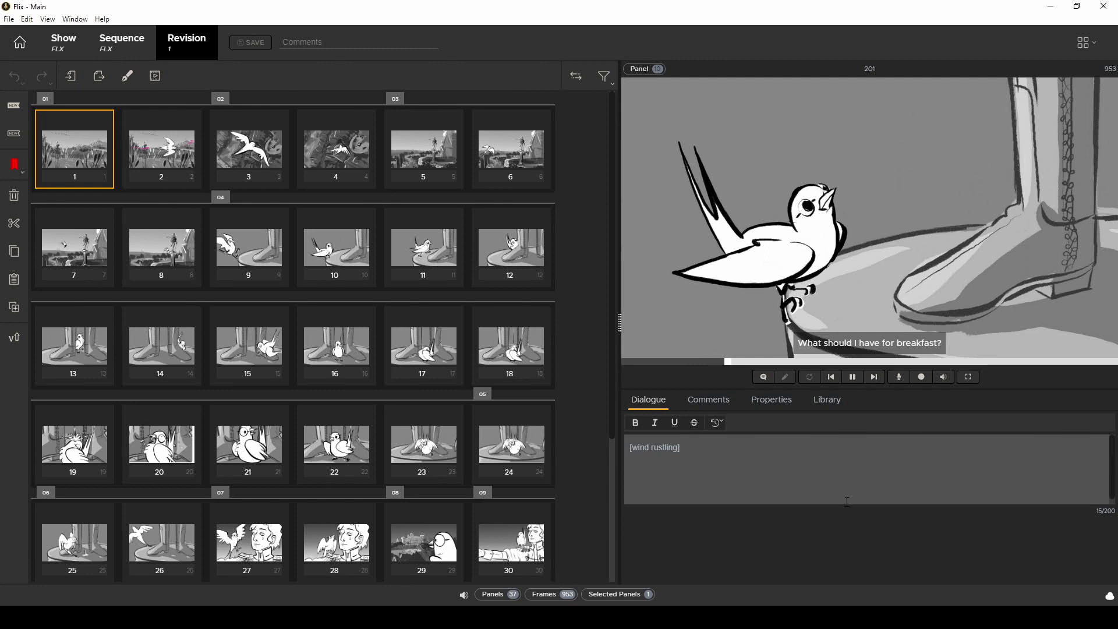
click(853, 377)
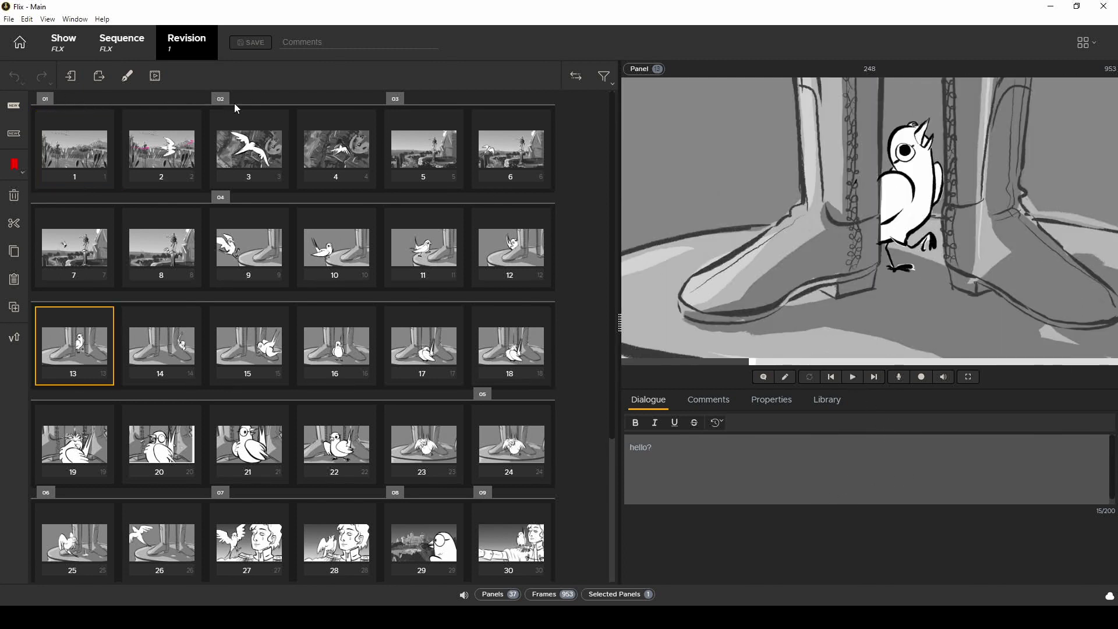
click(258, 169)
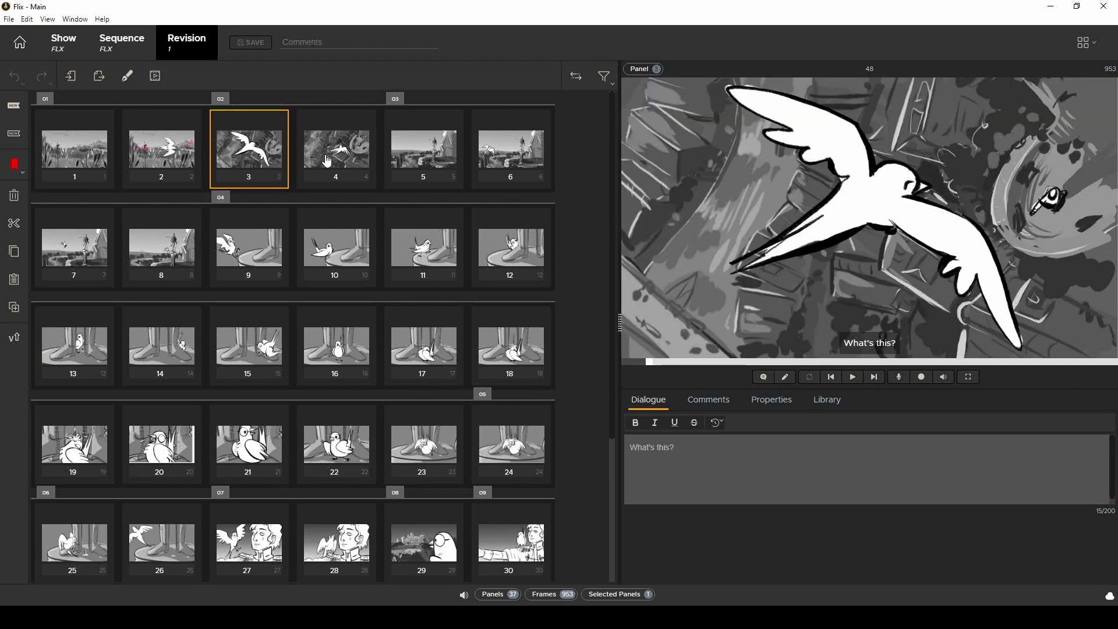
click(327, 161)
click(415, 162)
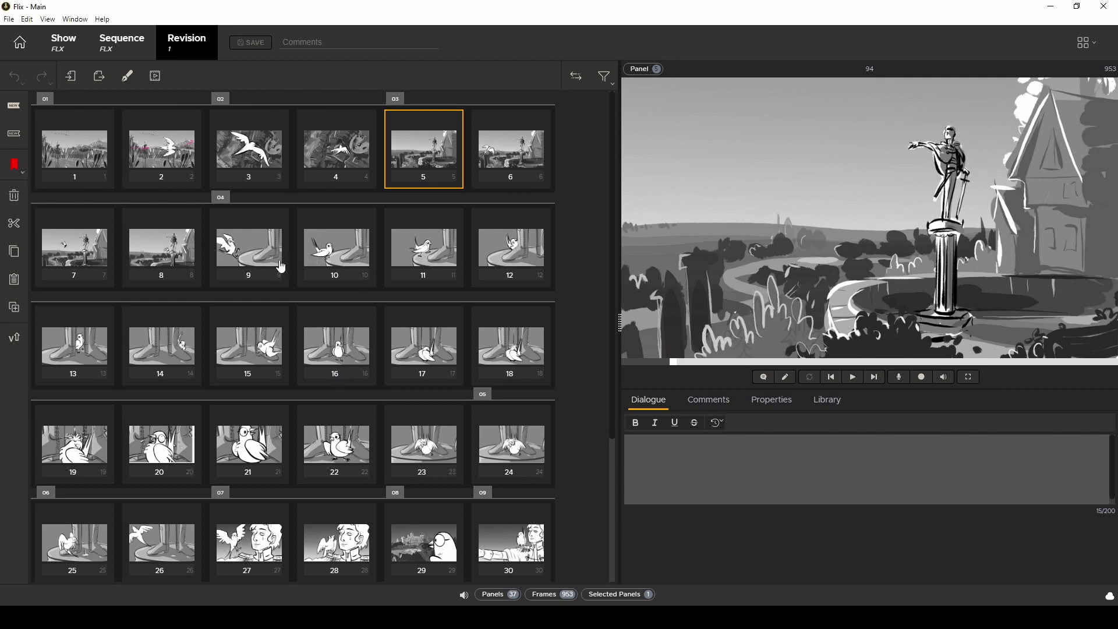
Step: Check panel 4's duration in Properties, then review panels 1 through 4
key(Left)
click(780, 408)
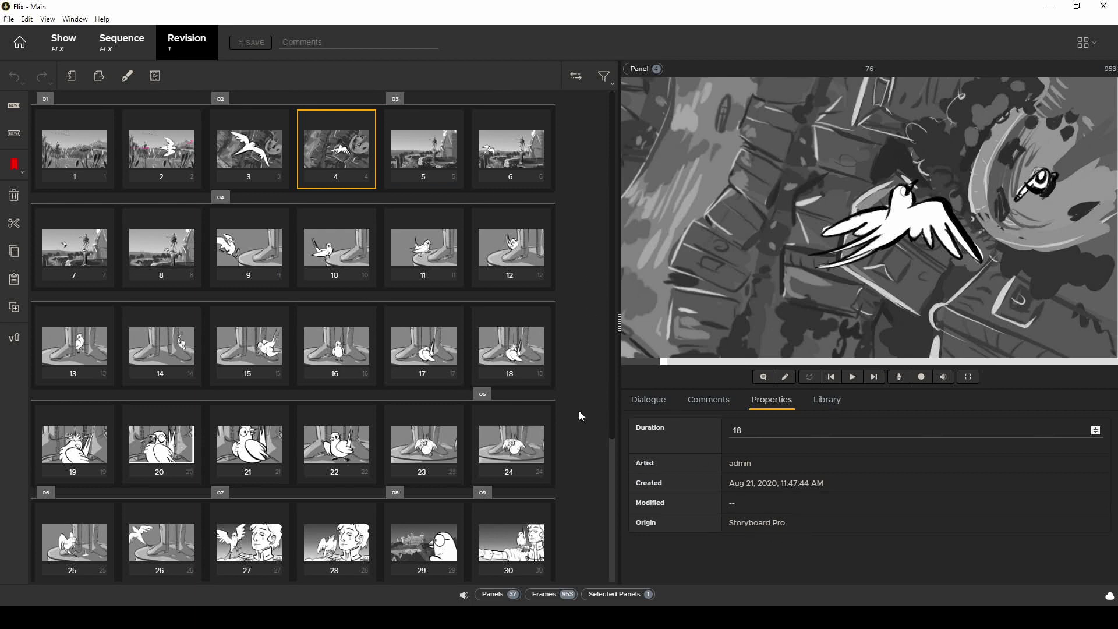
key(Left)
click(101, 165)
click(197, 165)
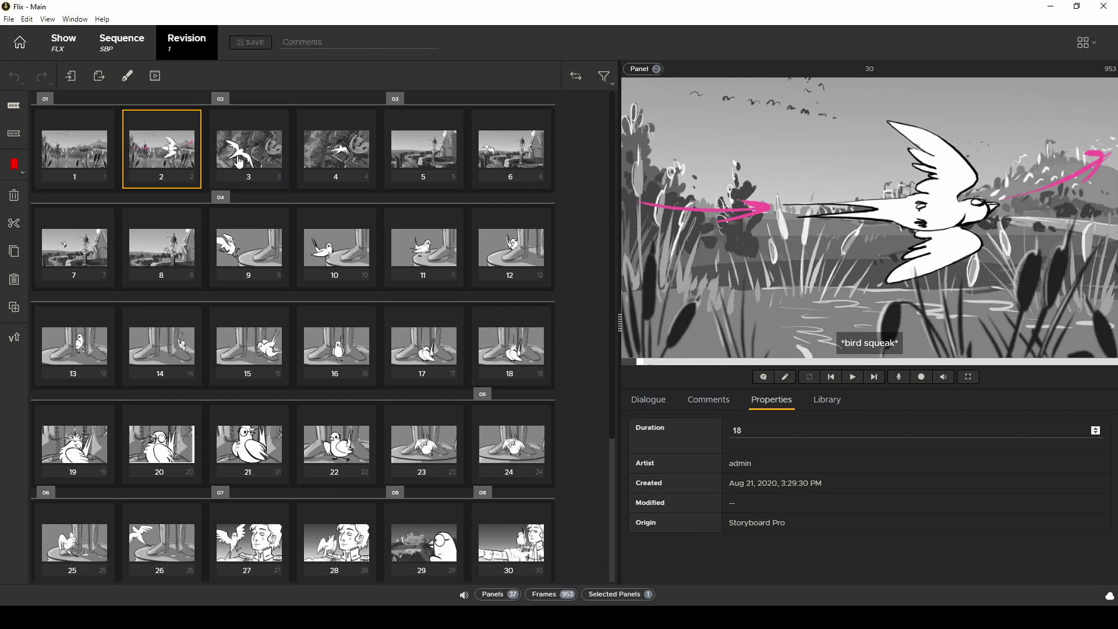
click(238, 161)
click(347, 169)
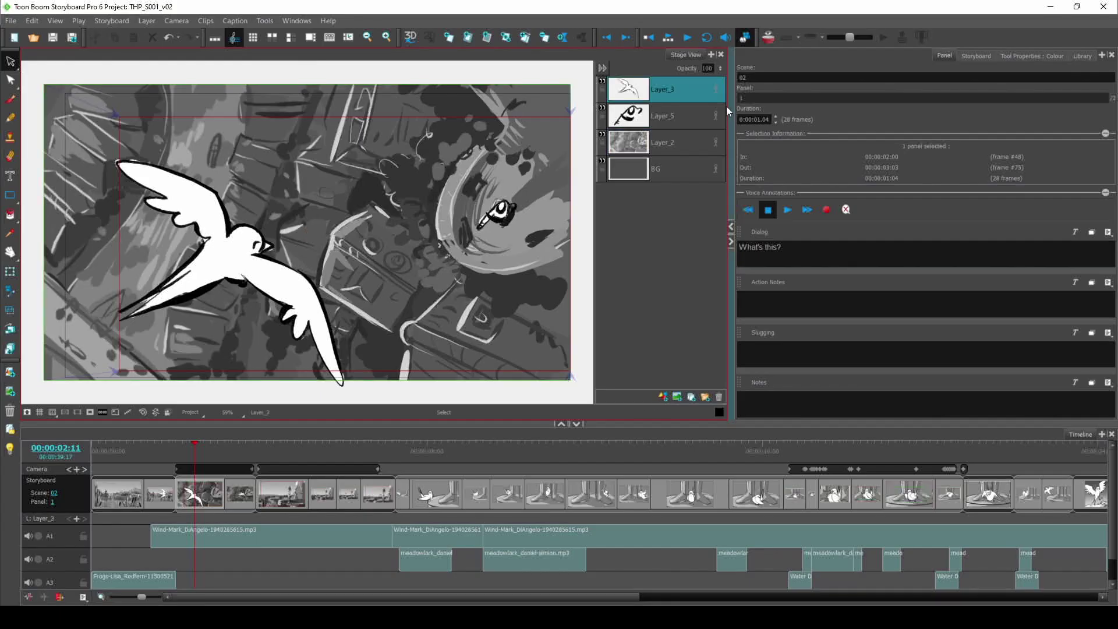
Step: Enlarge and raise the flying bird, and change the boot panel's dialog to 'What should I have for breakfast'
drag(308, 257, 391, 341)
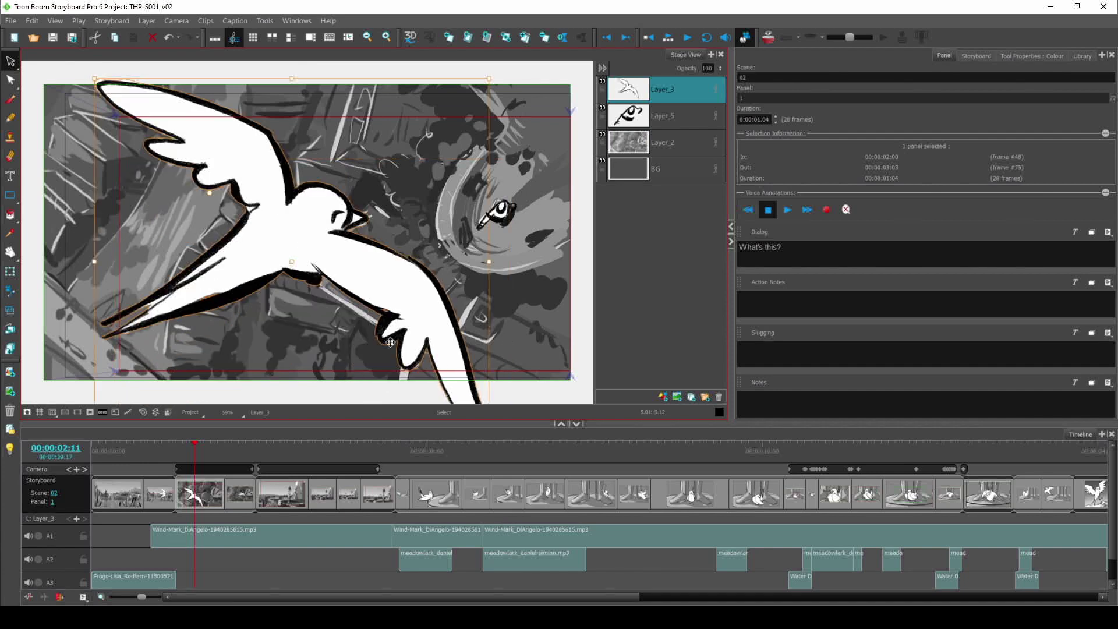
drag(98, 87, 323, 233)
click(434, 494)
text(What should I have for break)
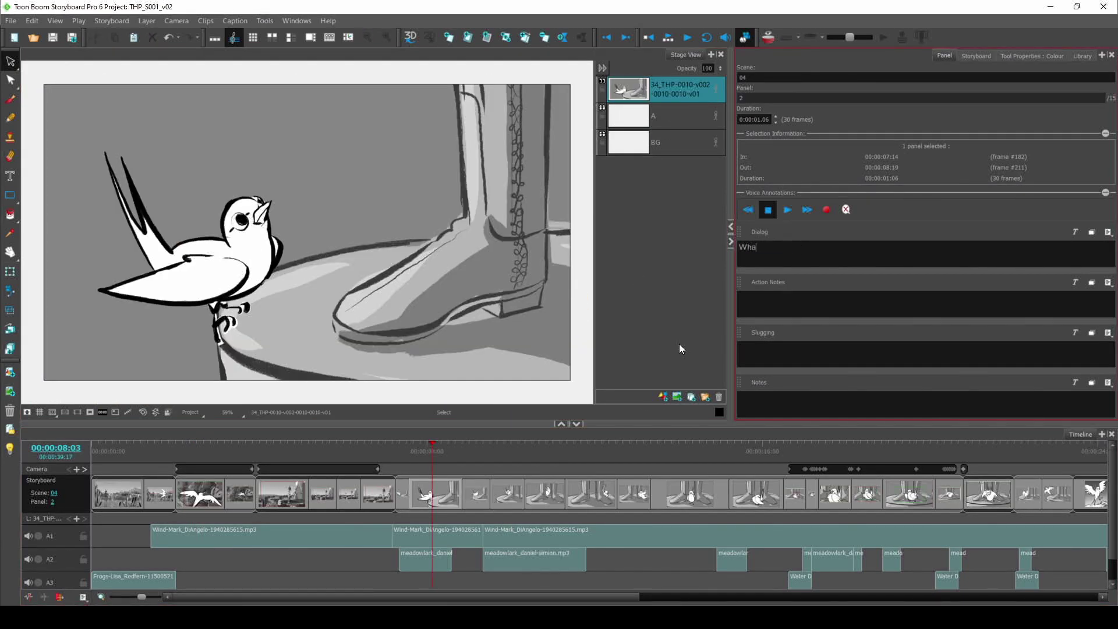
text(fast?)
click(160, 494)
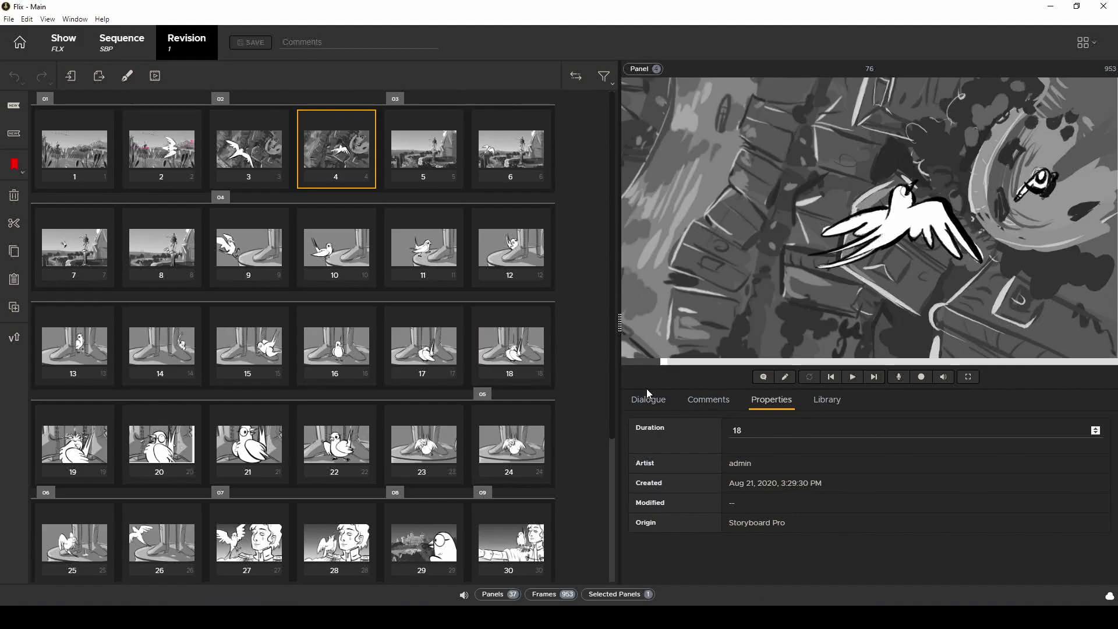
Step: Select THP_S001_v02.sboard for a new Storyboard Pro import from the sequence's revisions
click(93, 45)
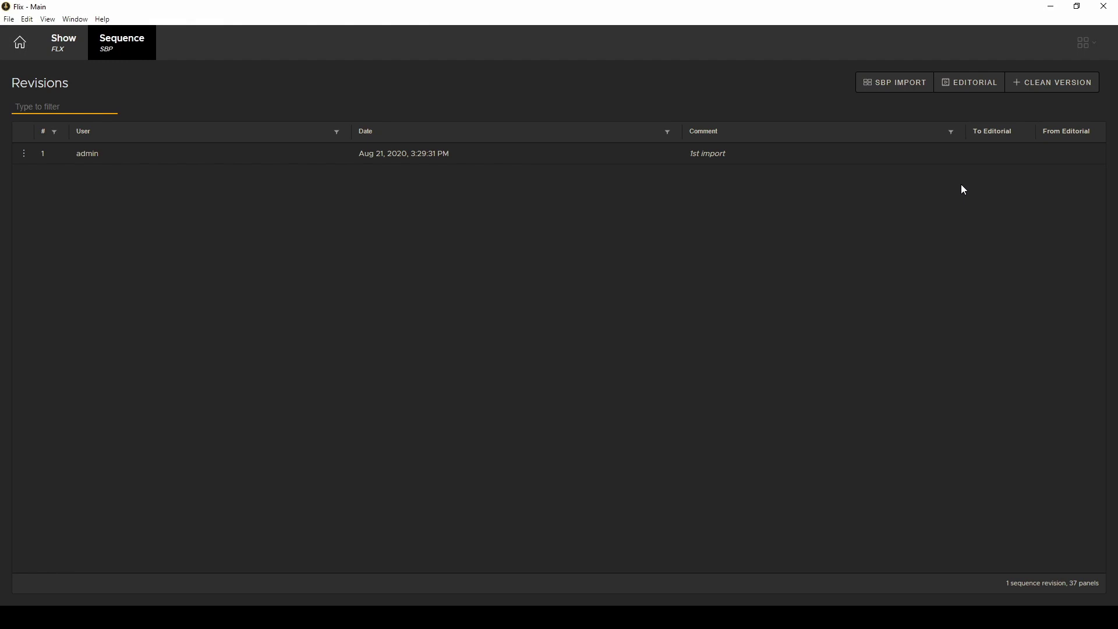
click(894, 87)
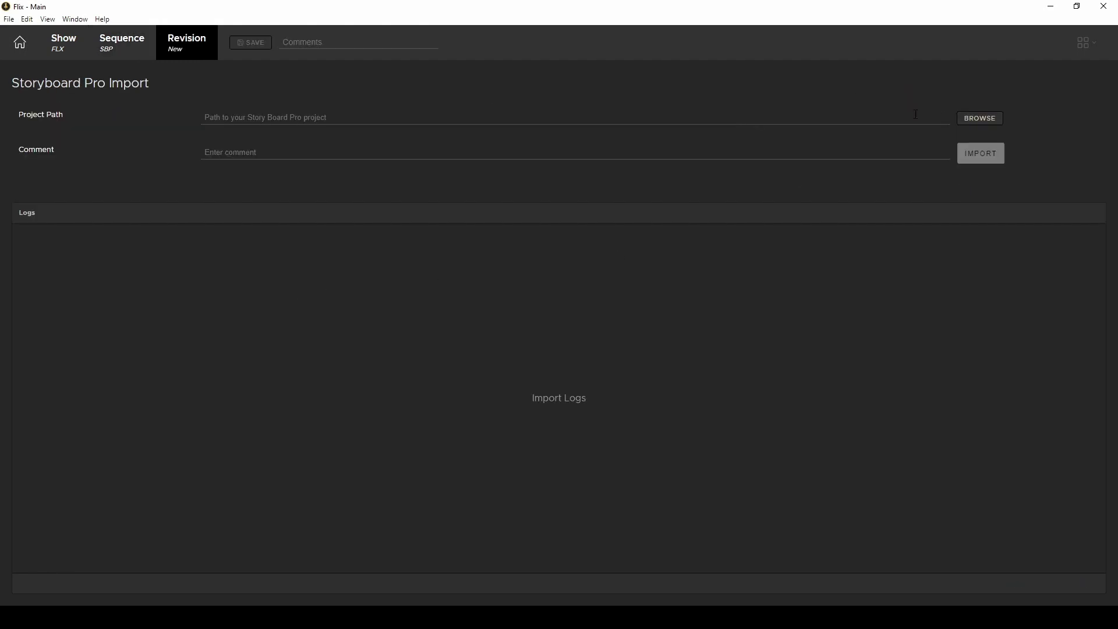
click(960, 118)
click(242, 226)
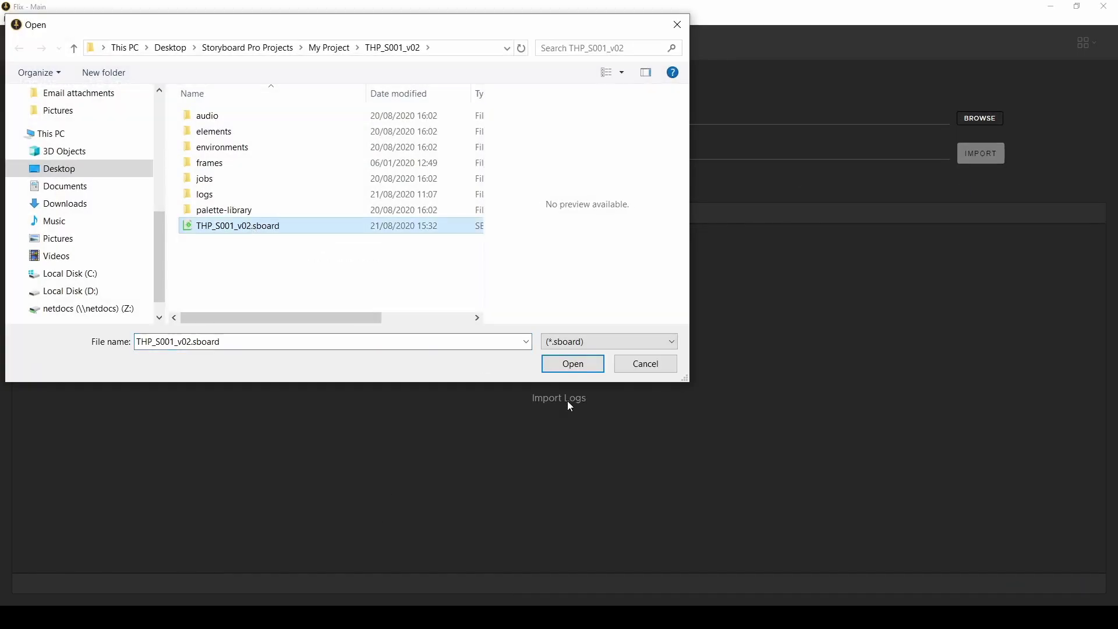
click(573, 363)
Step: Import it with the comment 'Added new dialogue' and open the resulting revision 2
click(387, 150)
text(Ad)
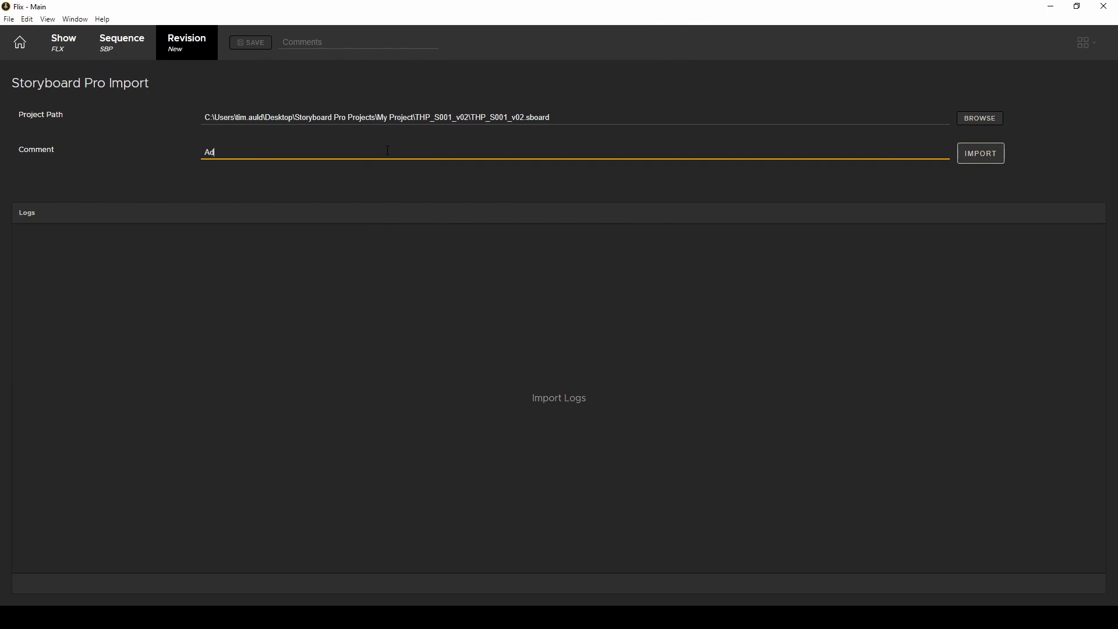
text(ded new dialogue)
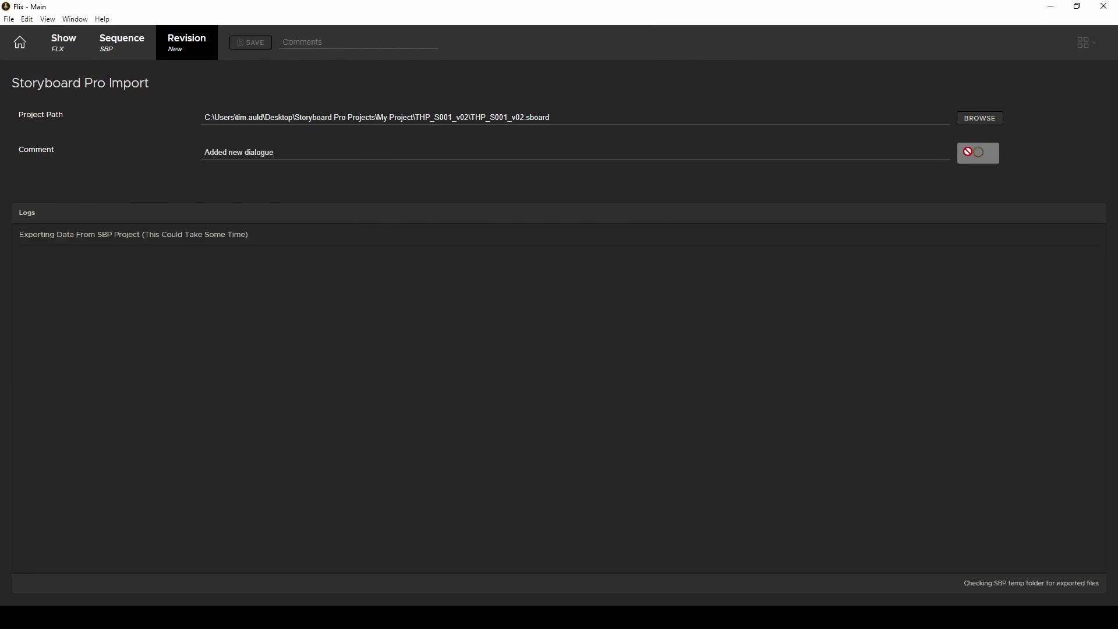
click(139, 56)
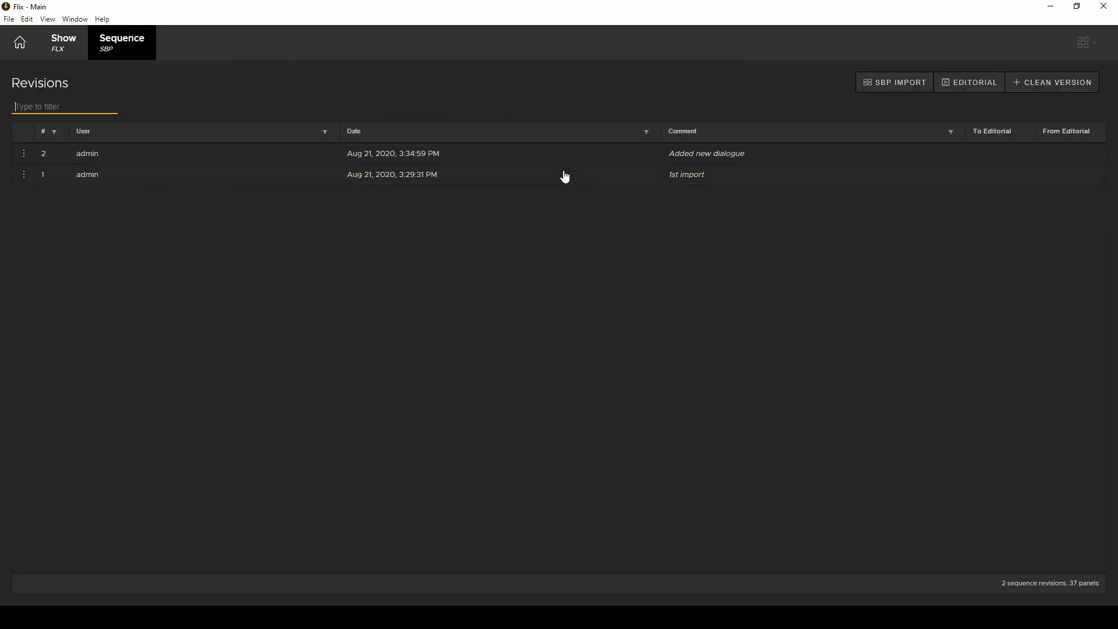
double_click(752, 155)
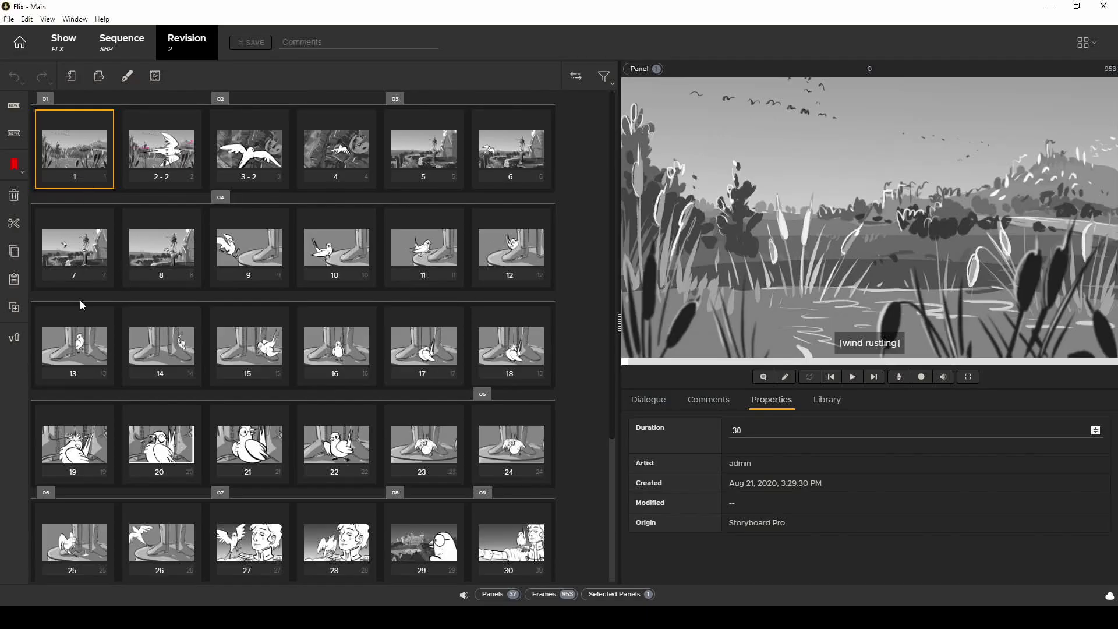
Step: Check panels 7, 8, 4 and 5, then restore panel 10's dialogue to 'Good morning!' from its history
click(82, 258)
click(173, 258)
click(329, 161)
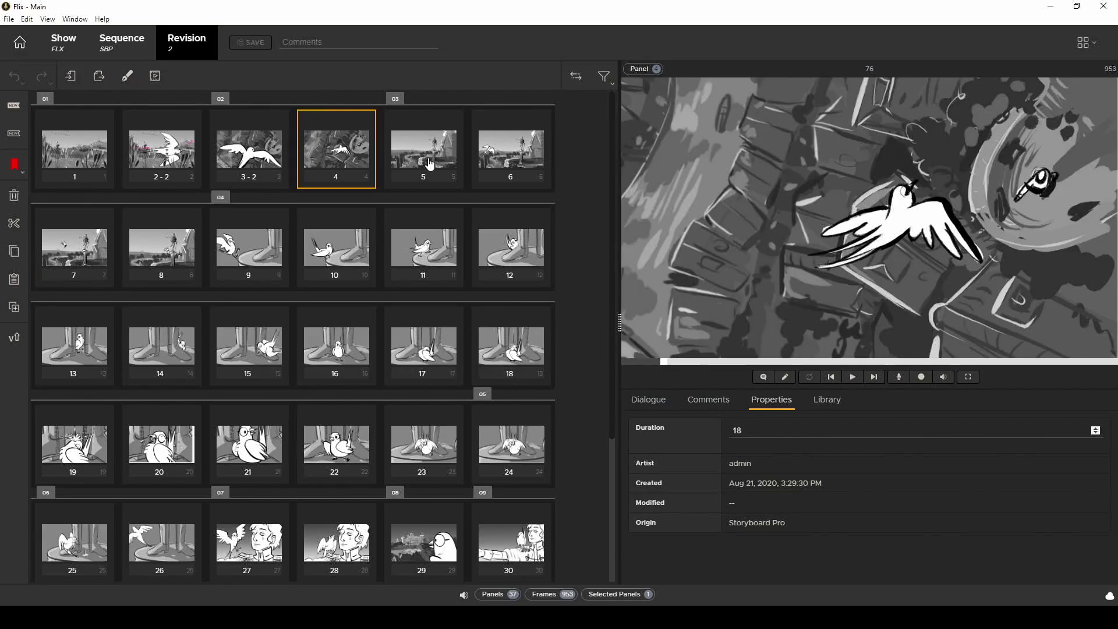
click(424, 168)
click(337, 248)
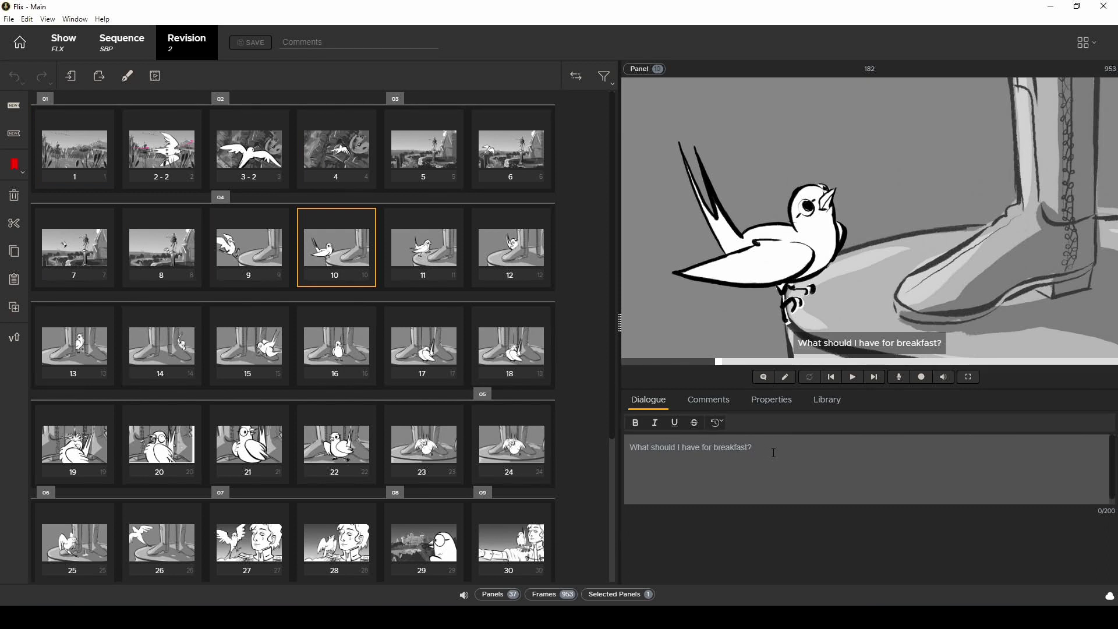
click(724, 427)
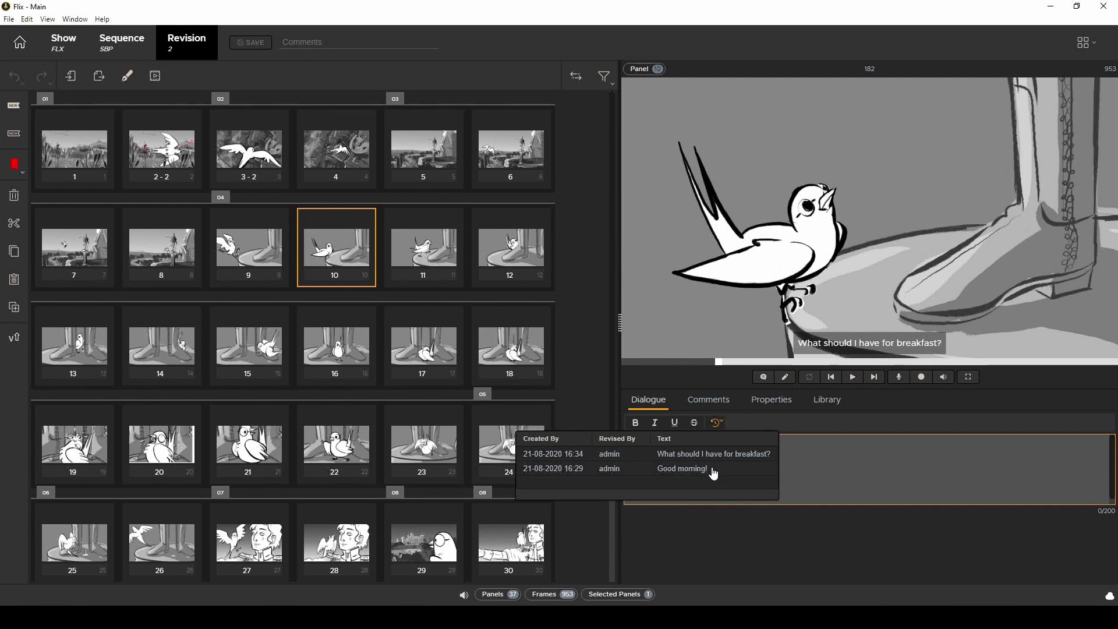
click(712, 469)
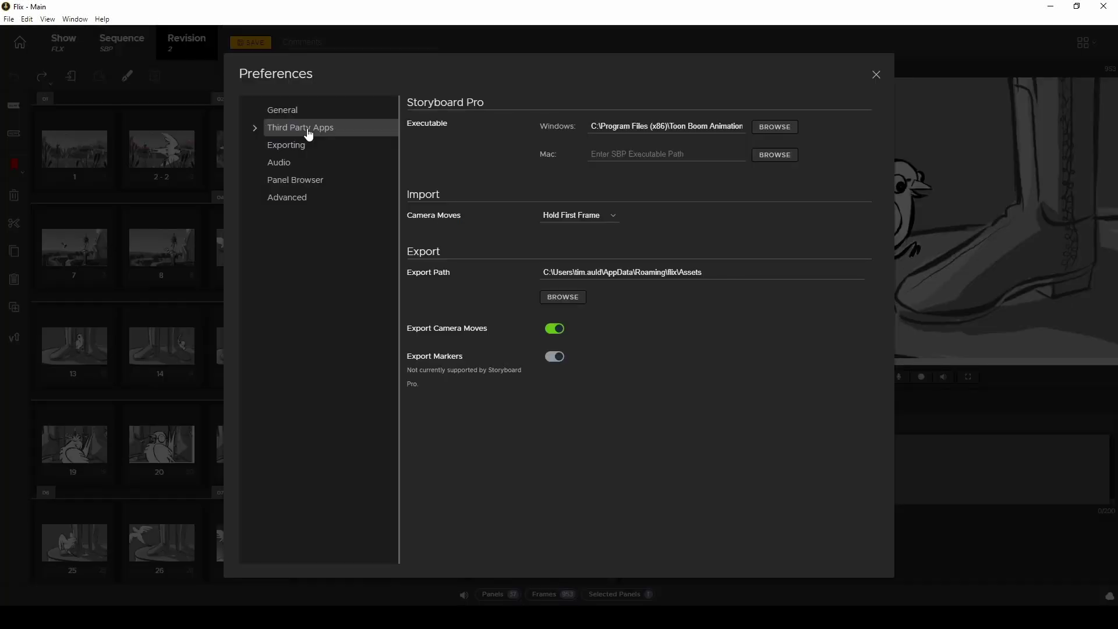
Step: Set Storyboard Pro camera moves to Render All Frames under Third Party Apps preferences
click(255, 129)
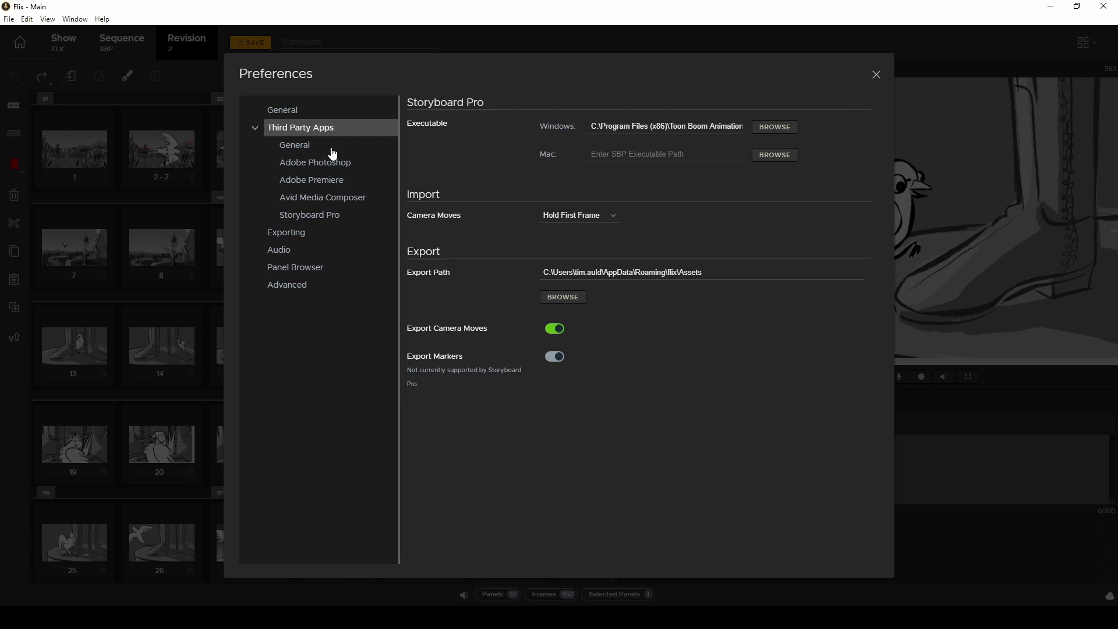
click(332, 220)
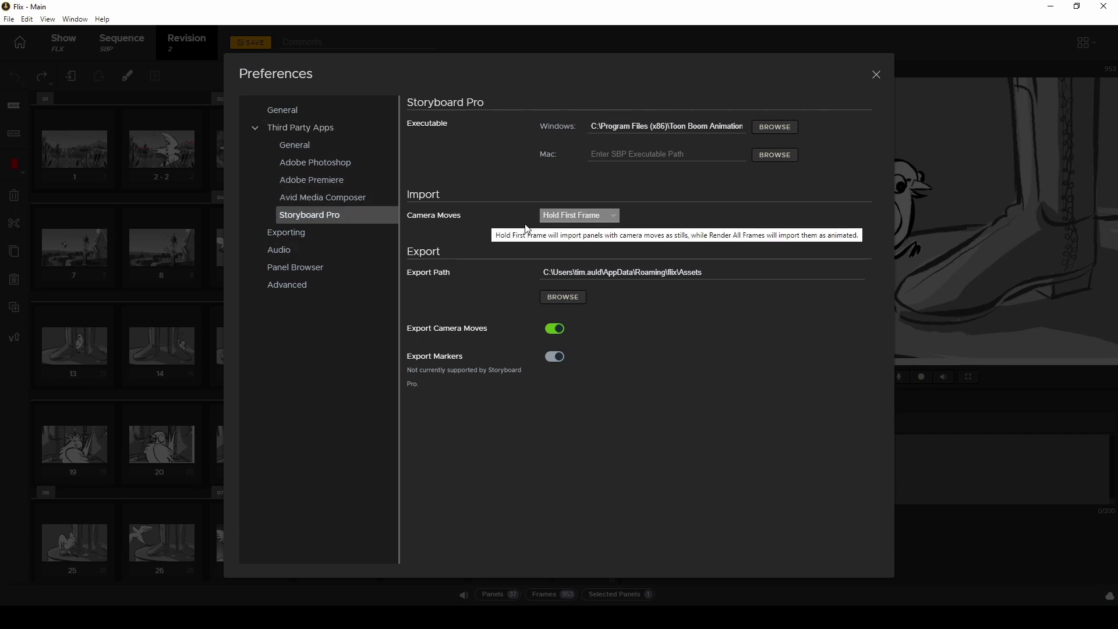
click(614, 219)
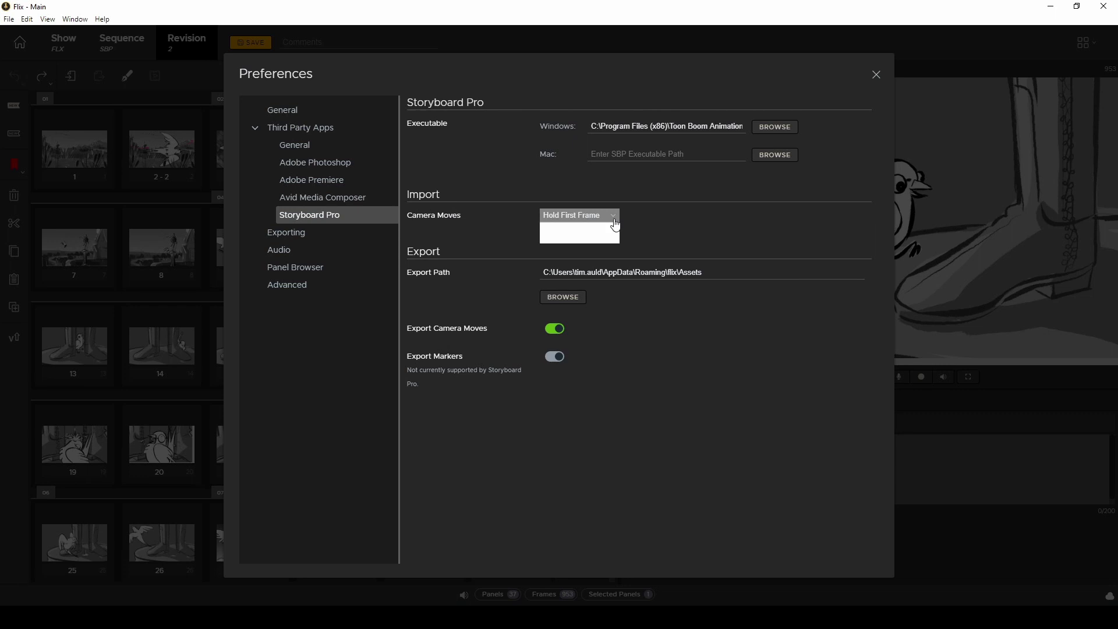
click(599, 237)
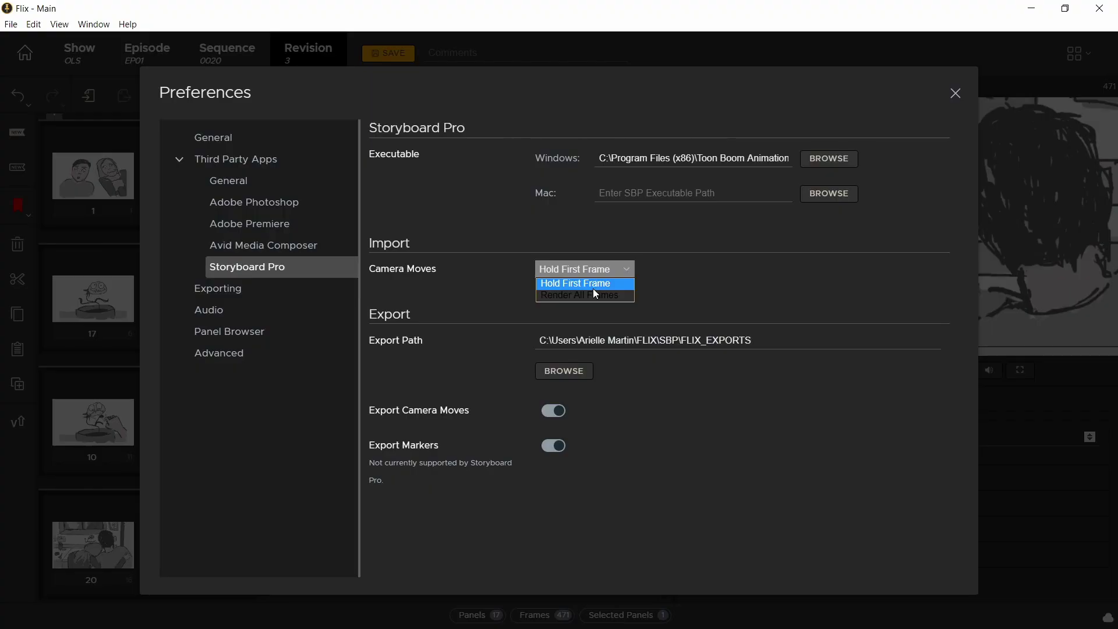
click(589, 289)
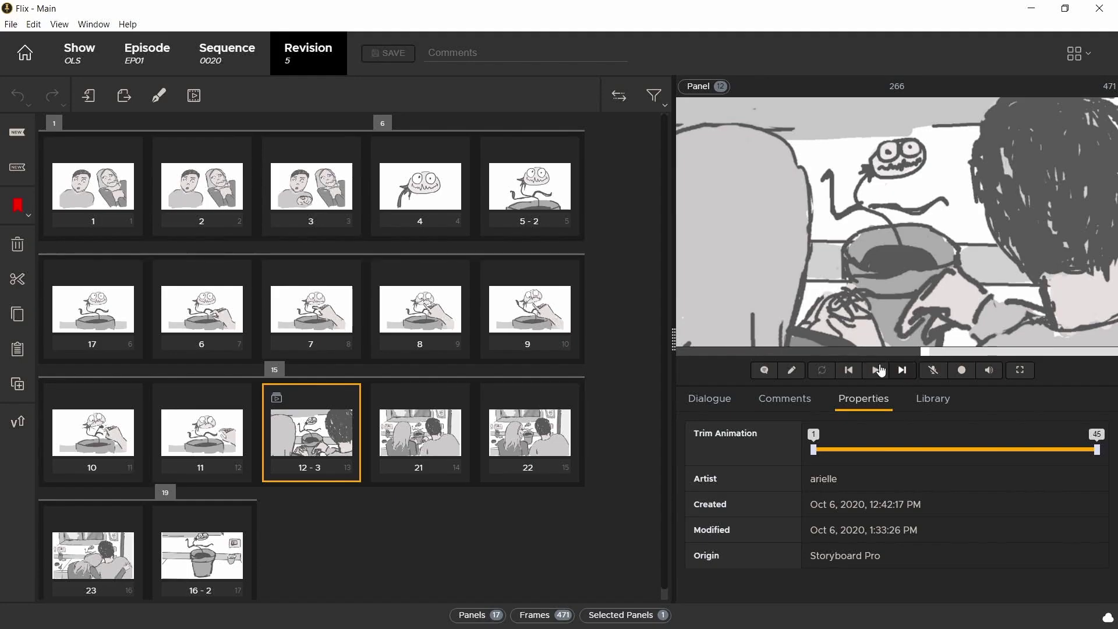
click(880, 371)
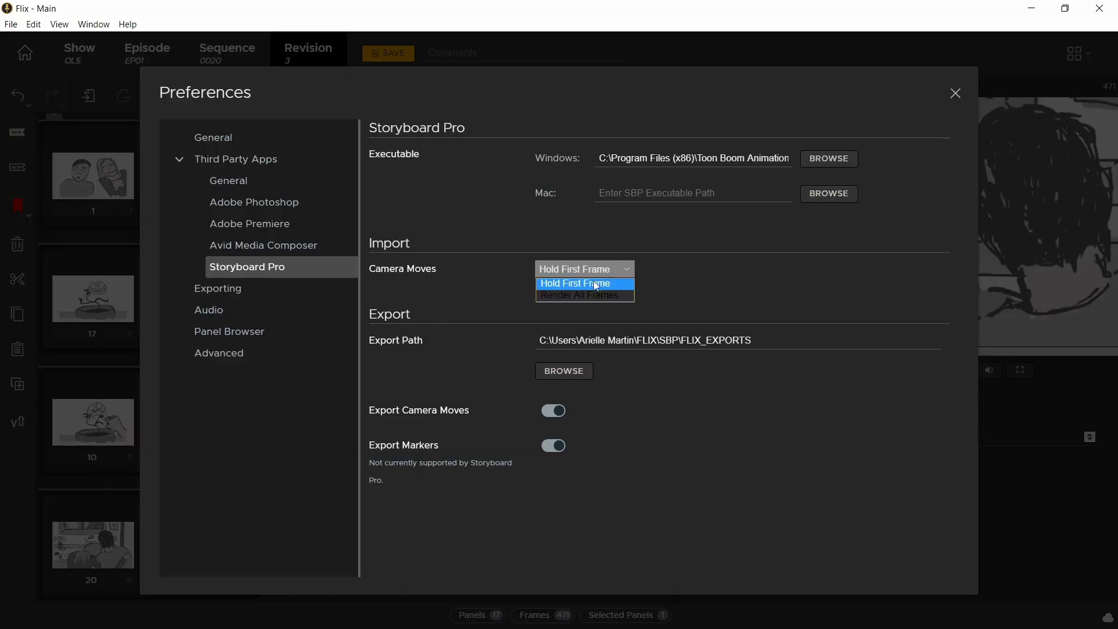
click(585, 294)
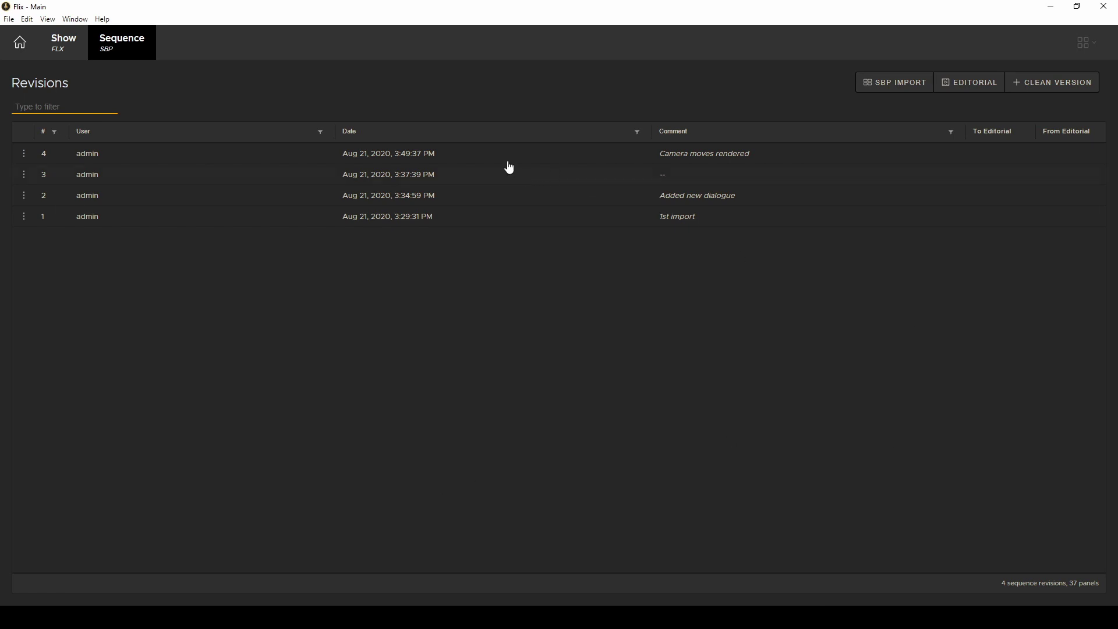
Step: Open revision 4 and check panel 3-3's animated camera move
double_click(518, 156)
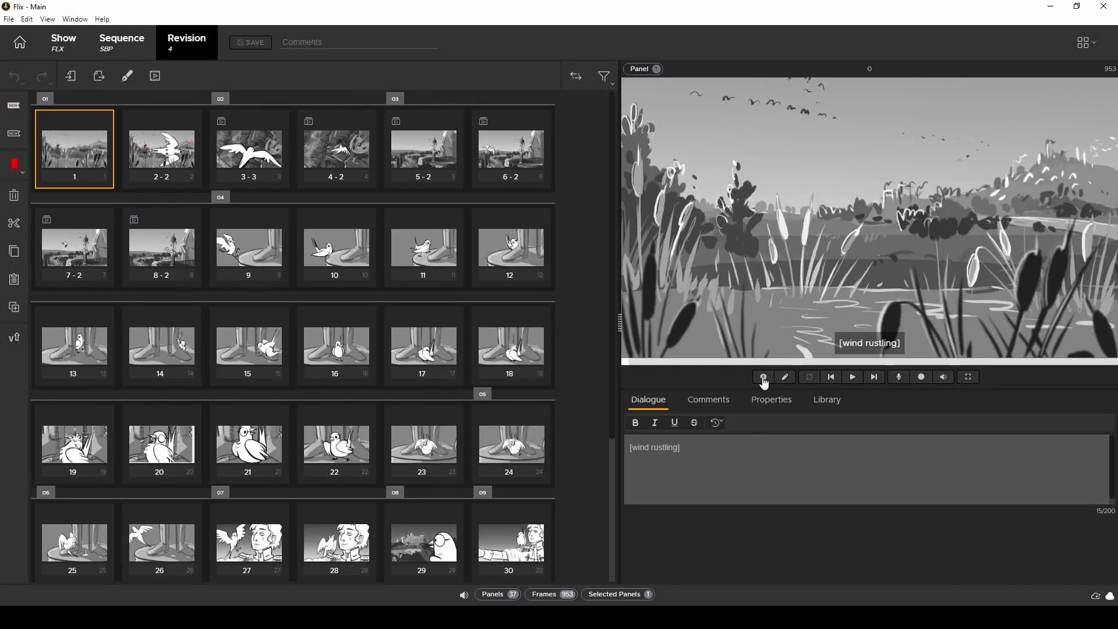
click(259, 157)
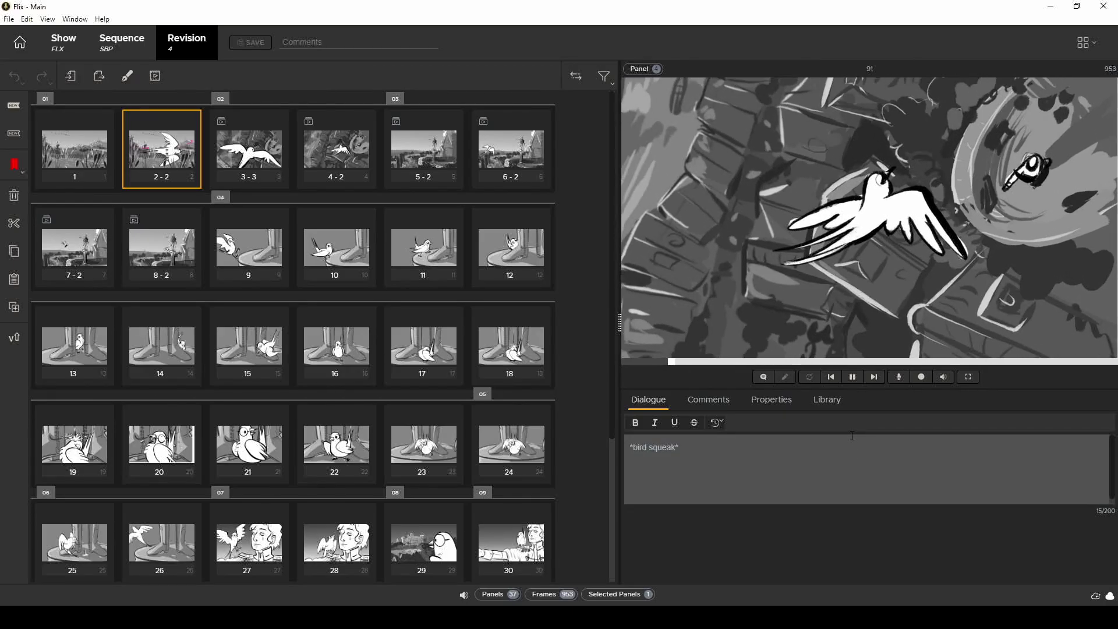
key(space)
mouse_move(265, 182)
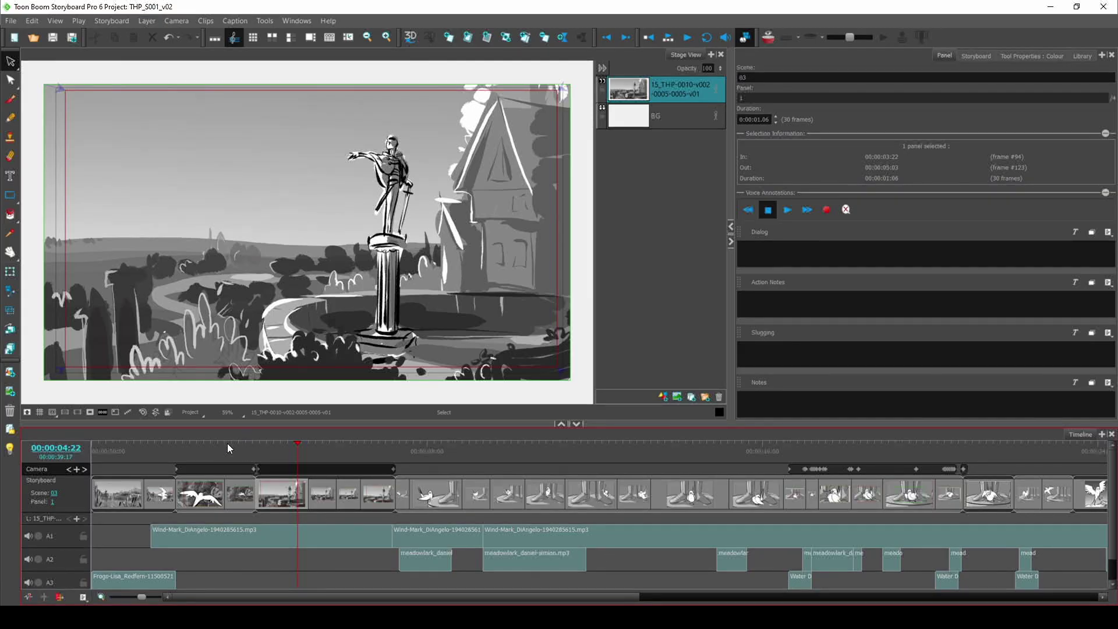
Step: In Storyboard Pro, insert a panel before the flying-bird panel and label it 'NEW PANEL'
drag(228, 449, 176, 448)
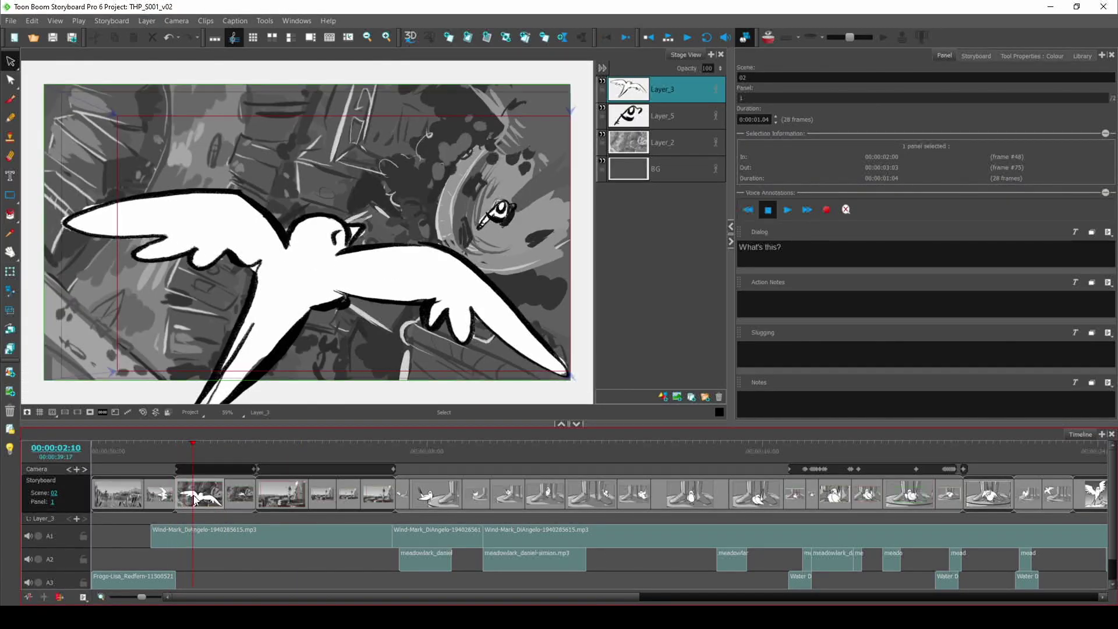
key(o)
key(alt+t)
click(245, 230)
text(NEW PANEL)
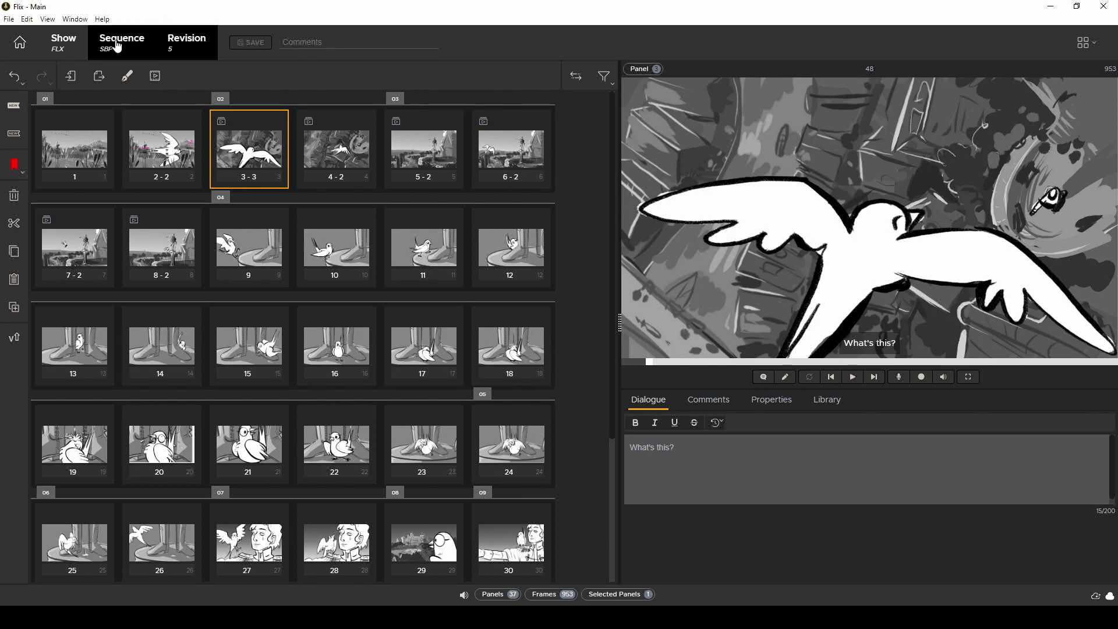
Step: Open the latest revision and step through the panels, past new panel 40, while recording timings
click(126, 44)
click(900, 89)
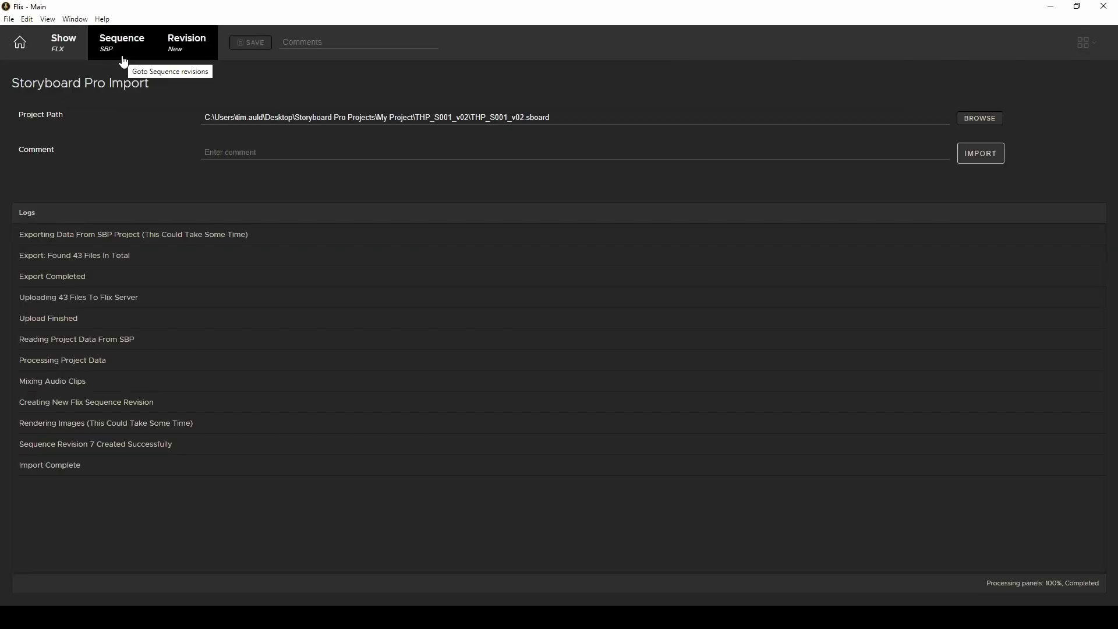
click(123, 60)
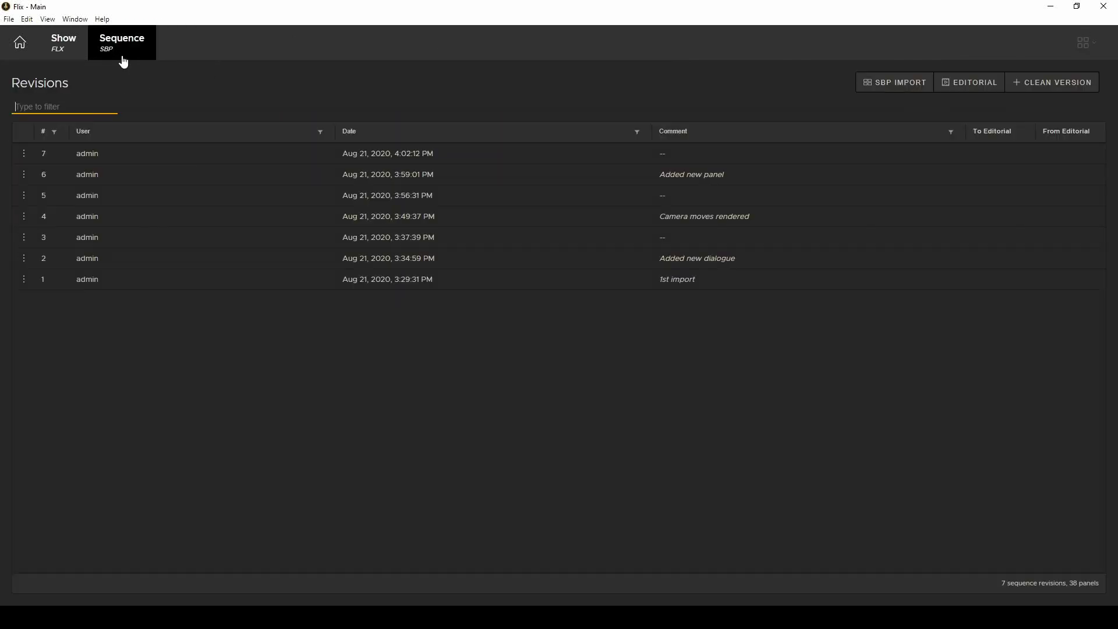
double_click(645, 166)
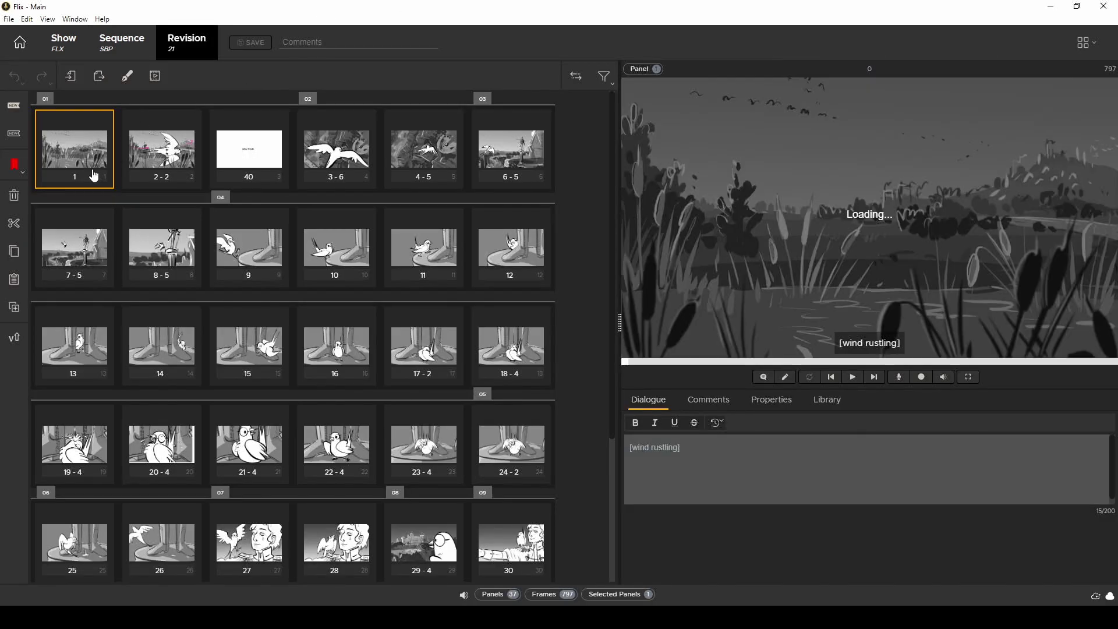
key(Right)
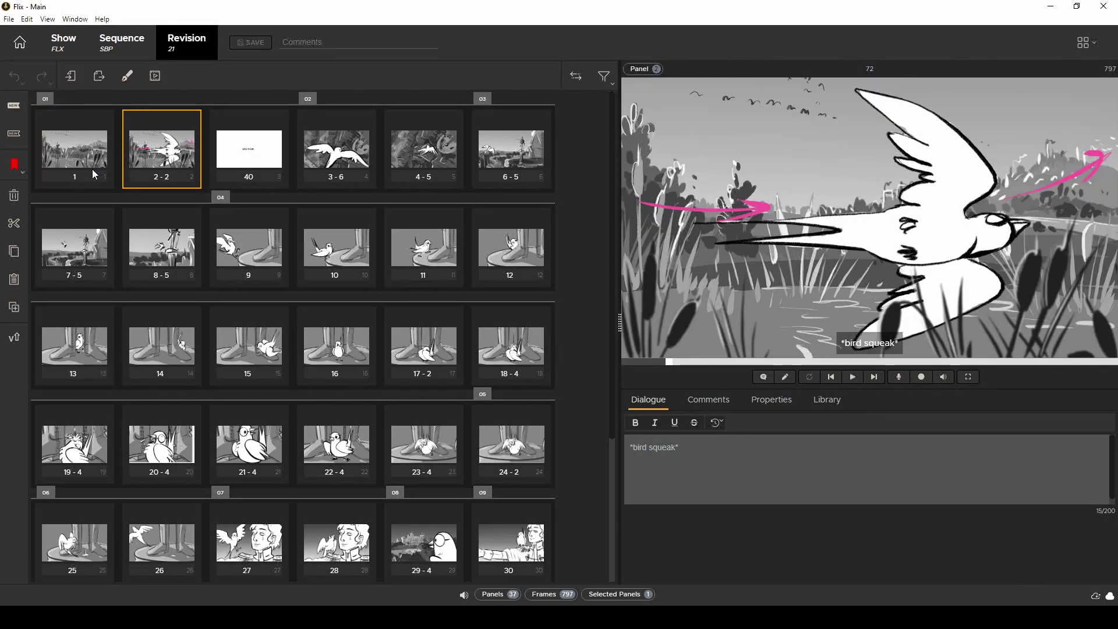
key(Right)
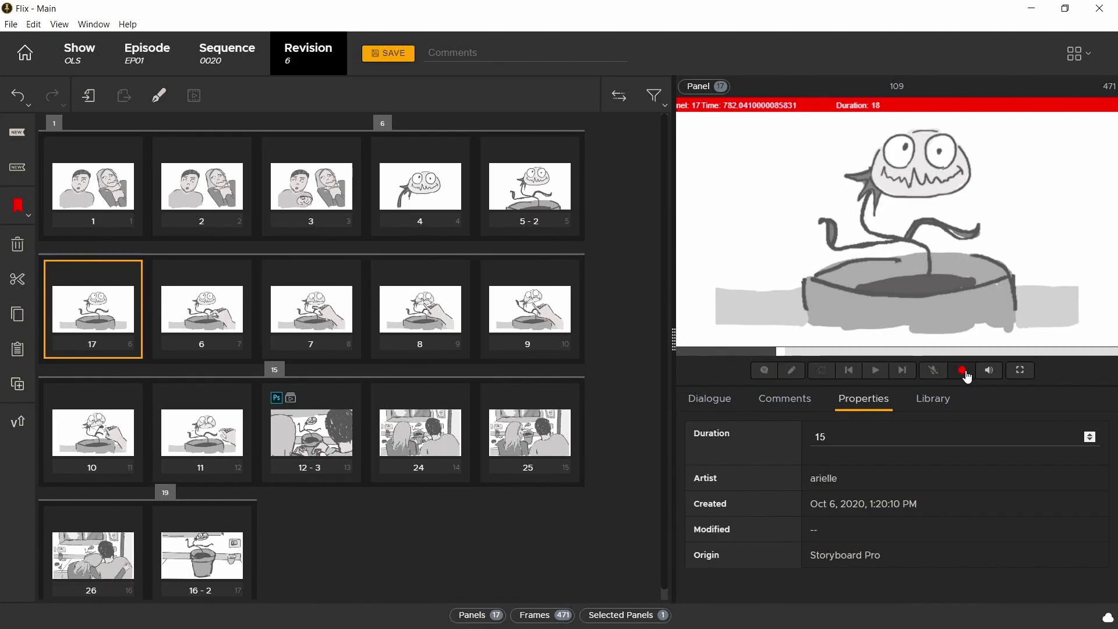
key(Right)
Step: Tap through the last panels, stop recording timings, and save the retimed sequence as revision 7
key(Right)
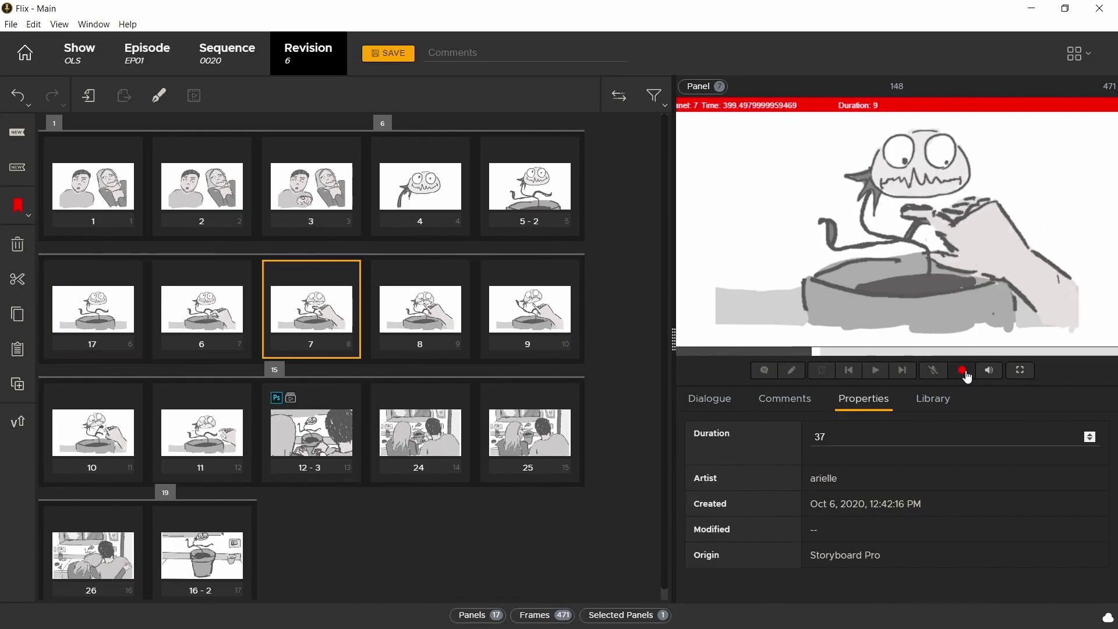
key(Right)
key(Right)
key(Right)
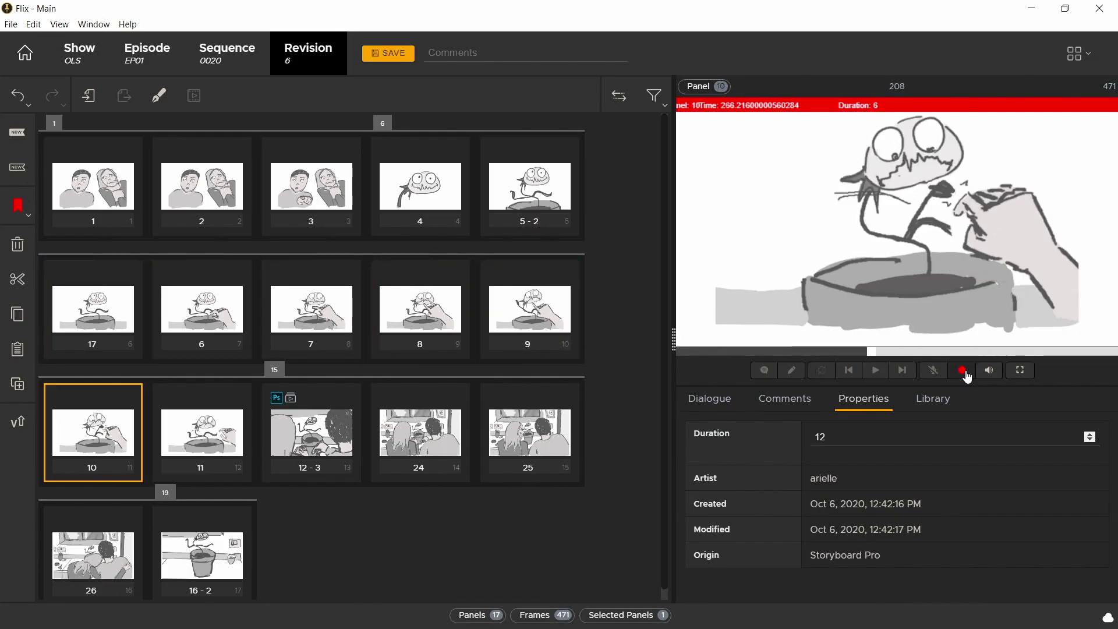
key(Right)
click(963, 370)
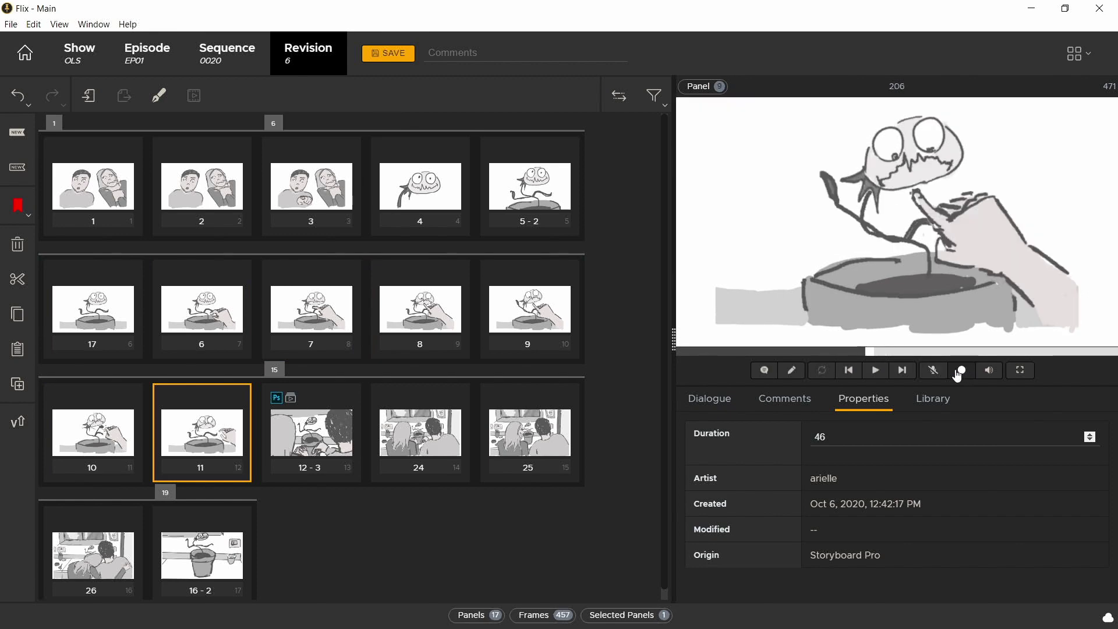
click(124, 192)
key(ctrl+s)
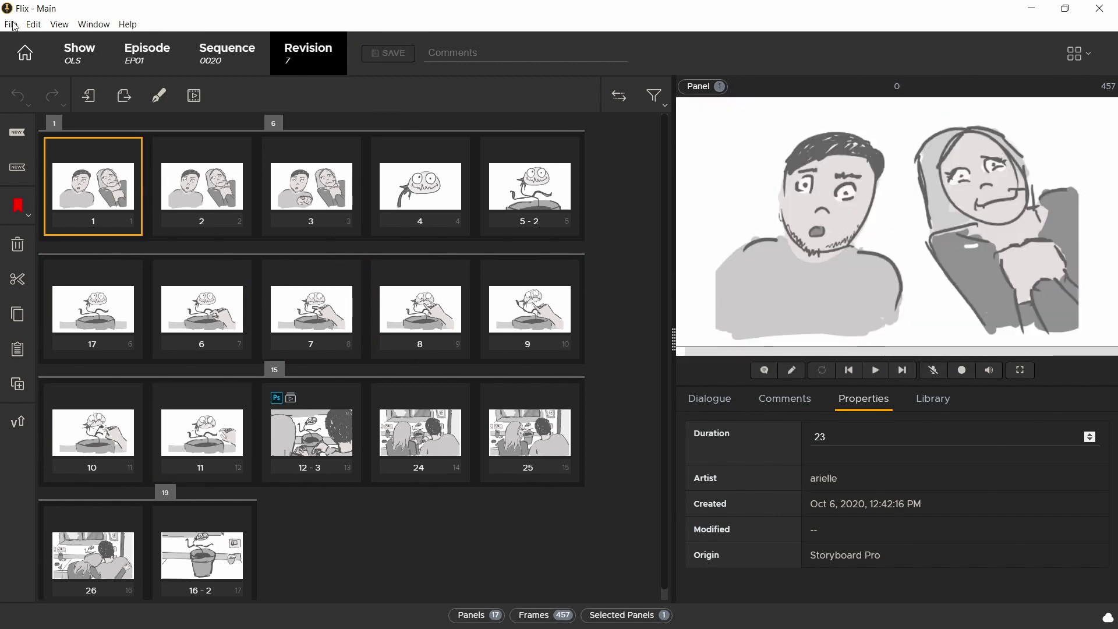
Step: Make Storyboard Pro the sketching tool in preferences and export the sequence to Storyboard Pro
click(10, 24)
click(35, 68)
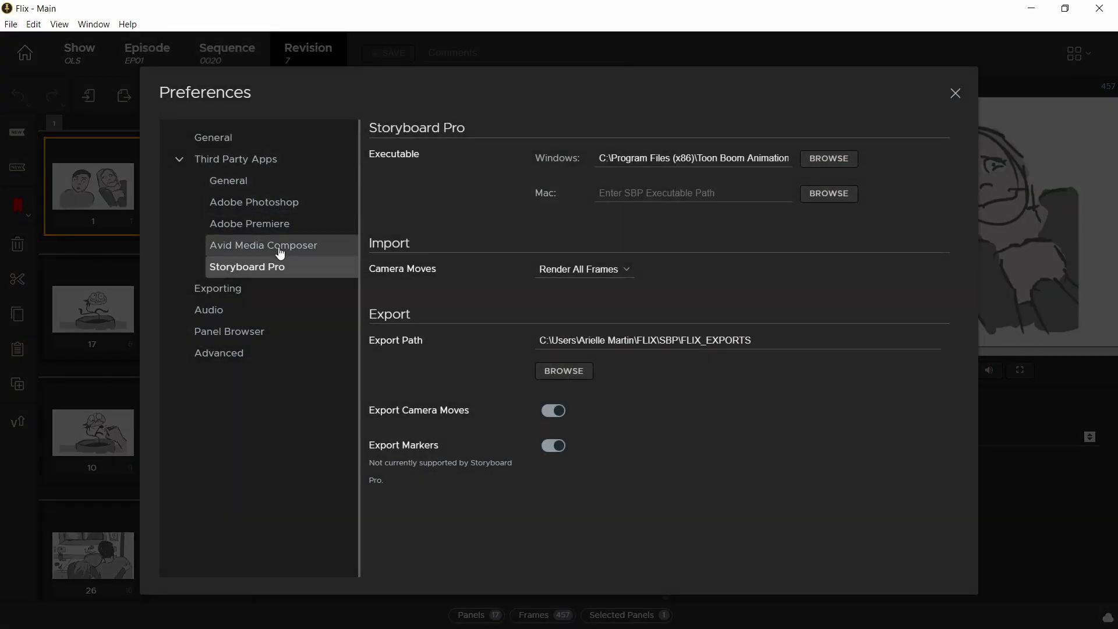
click(262, 185)
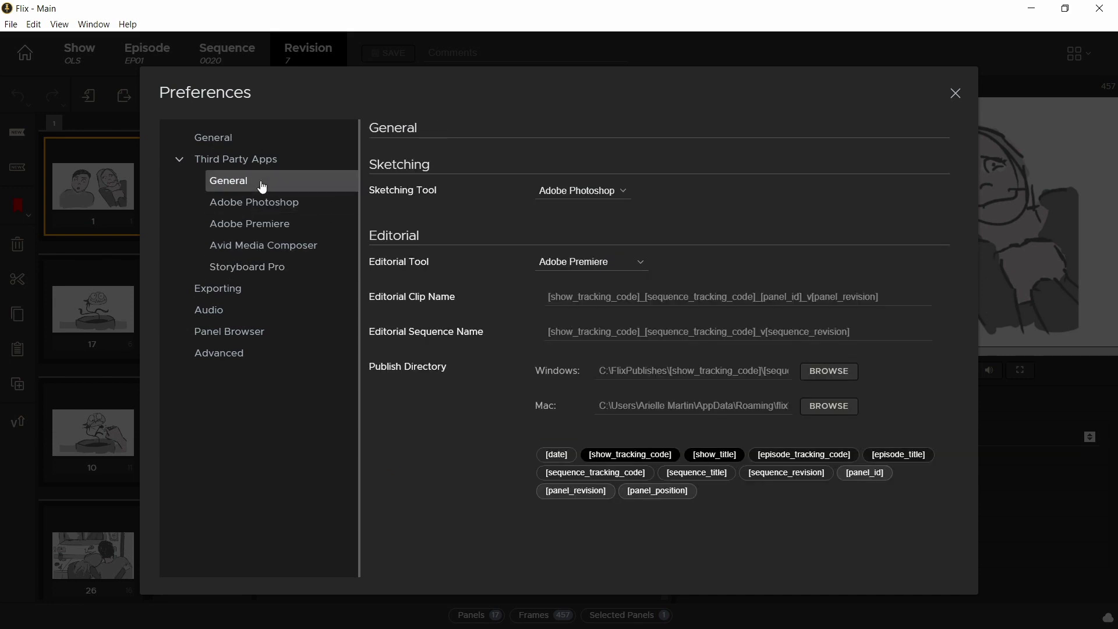
click(542, 193)
click(582, 216)
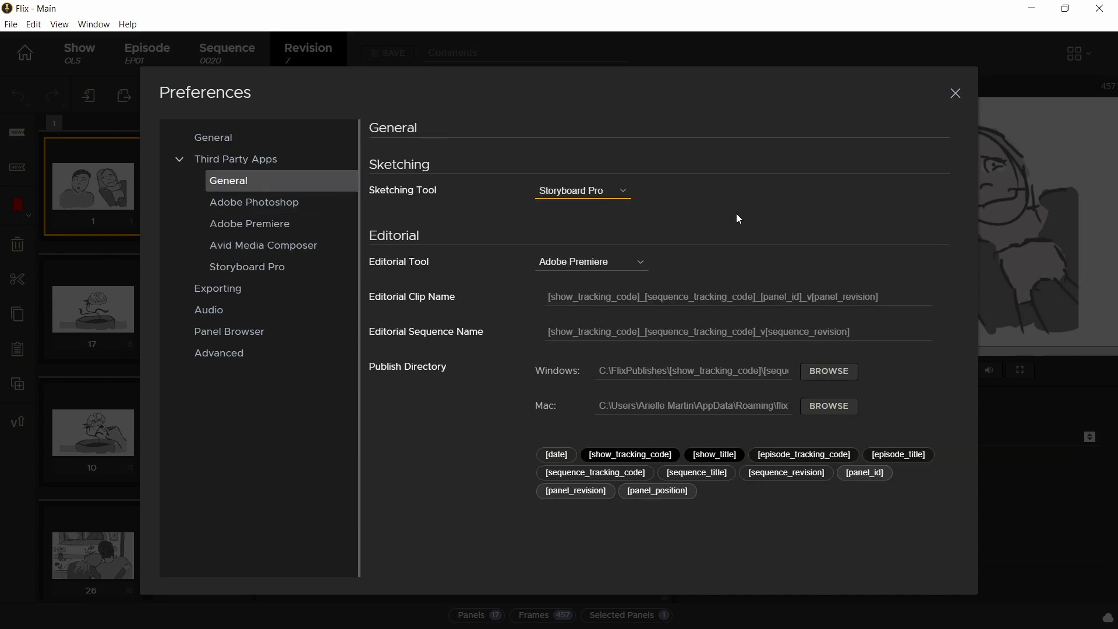
click(955, 93)
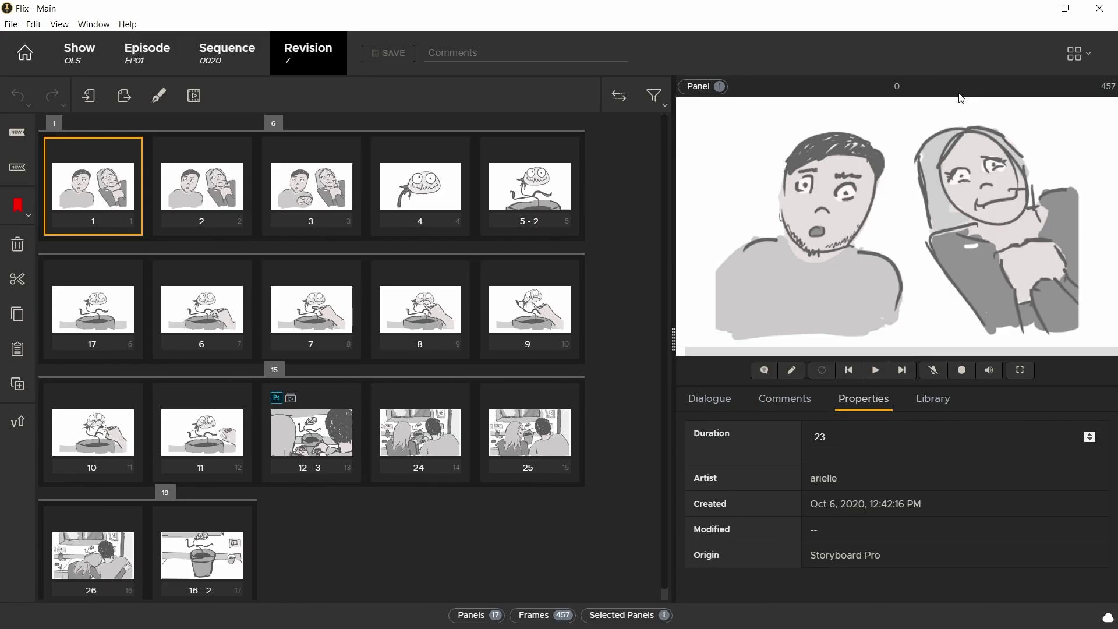
double_click(96, 183)
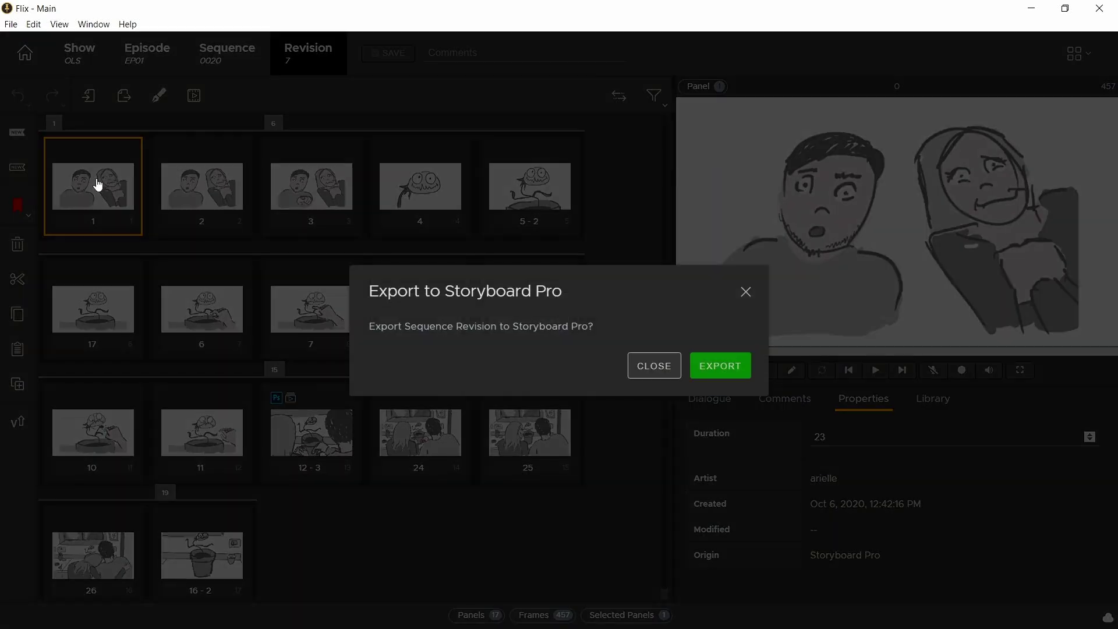
click(720, 368)
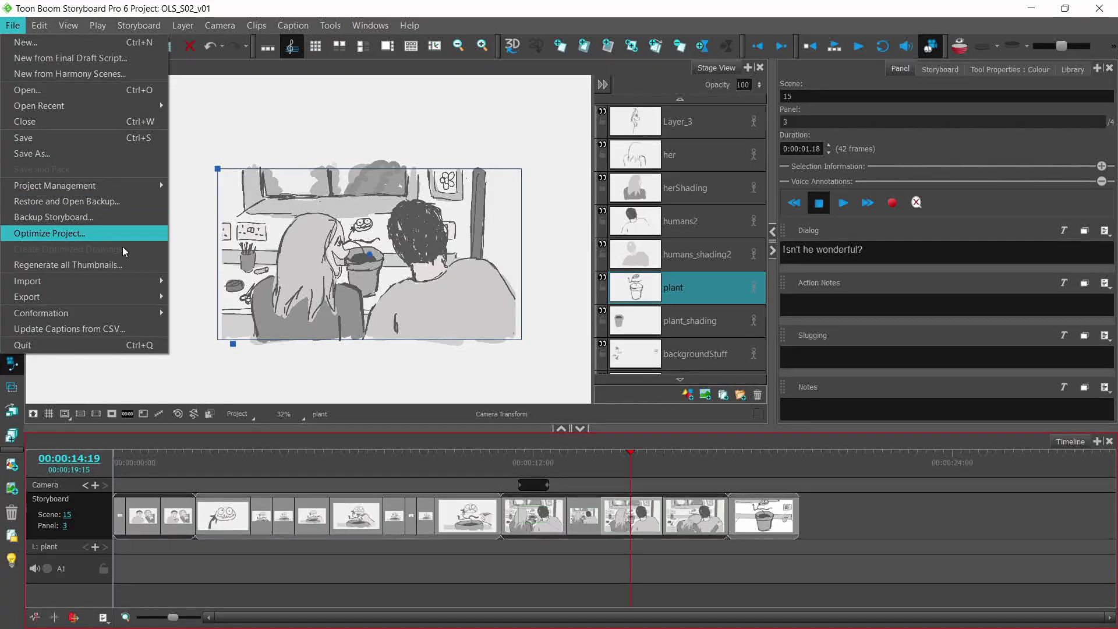
Step: Import OLS_0020_v7.xml as an animatic project with Process Audio off, accepting the sequence-name mismatch
mouse_move(150, 315)
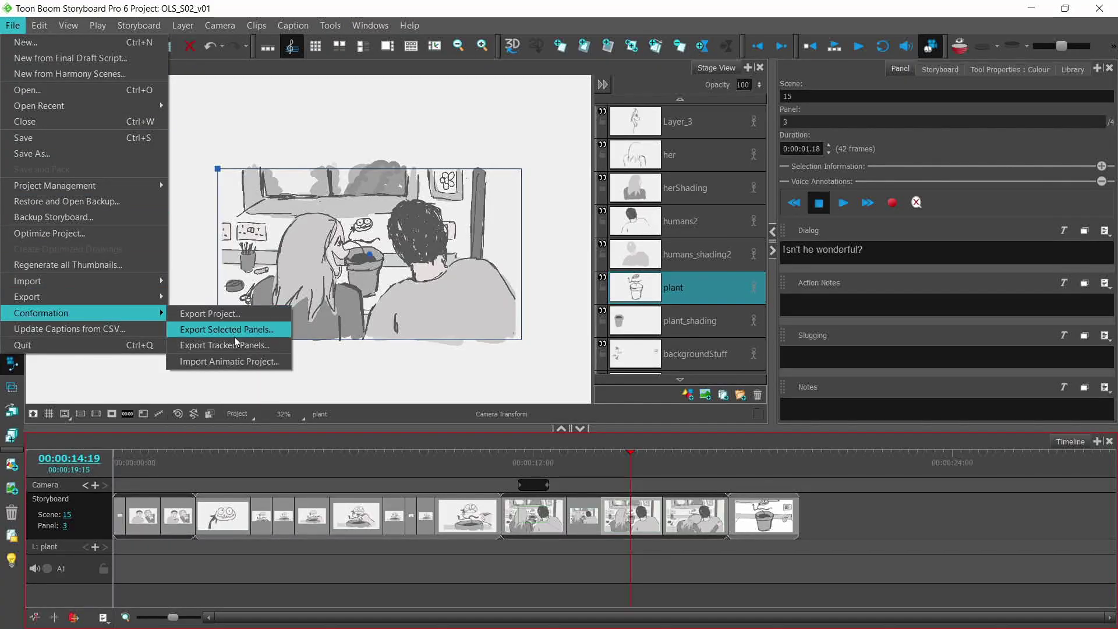
click(249, 360)
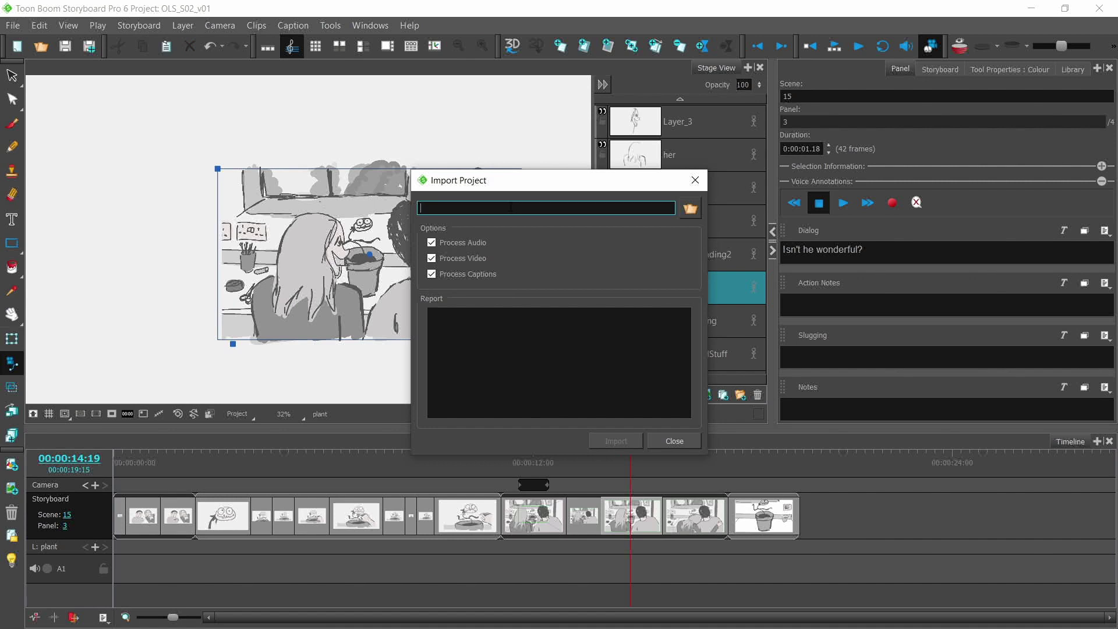
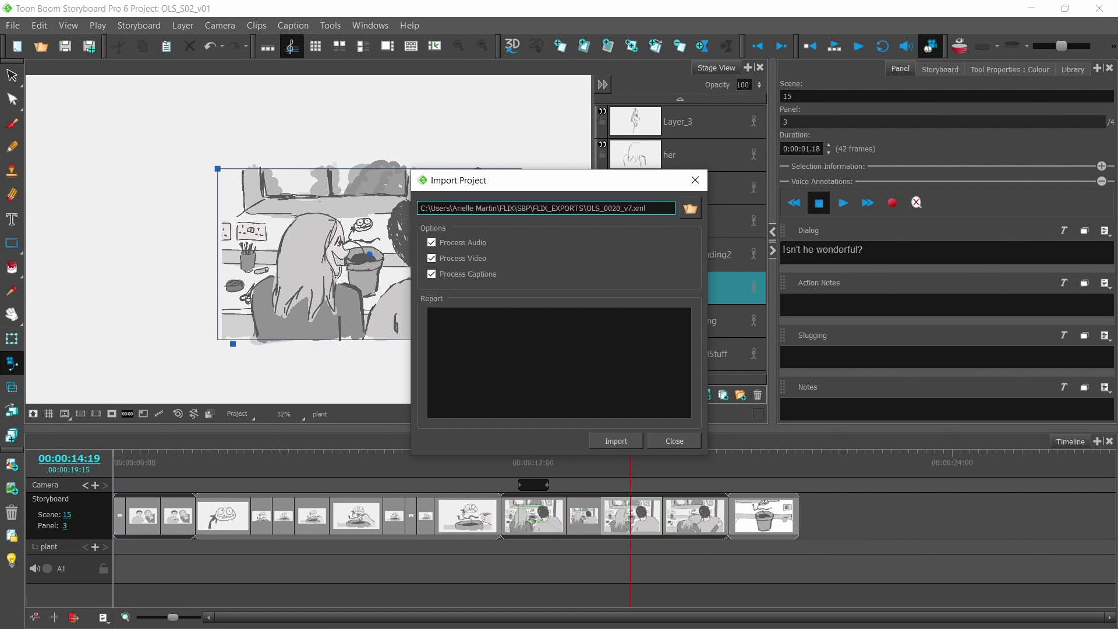
click(432, 244)
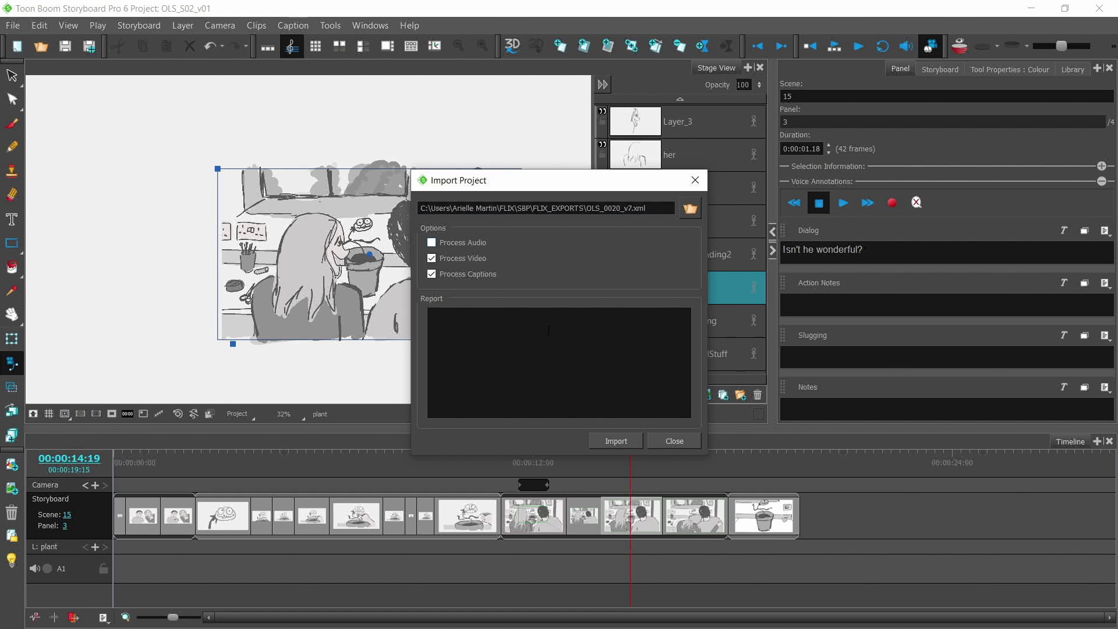
click(609, 442)
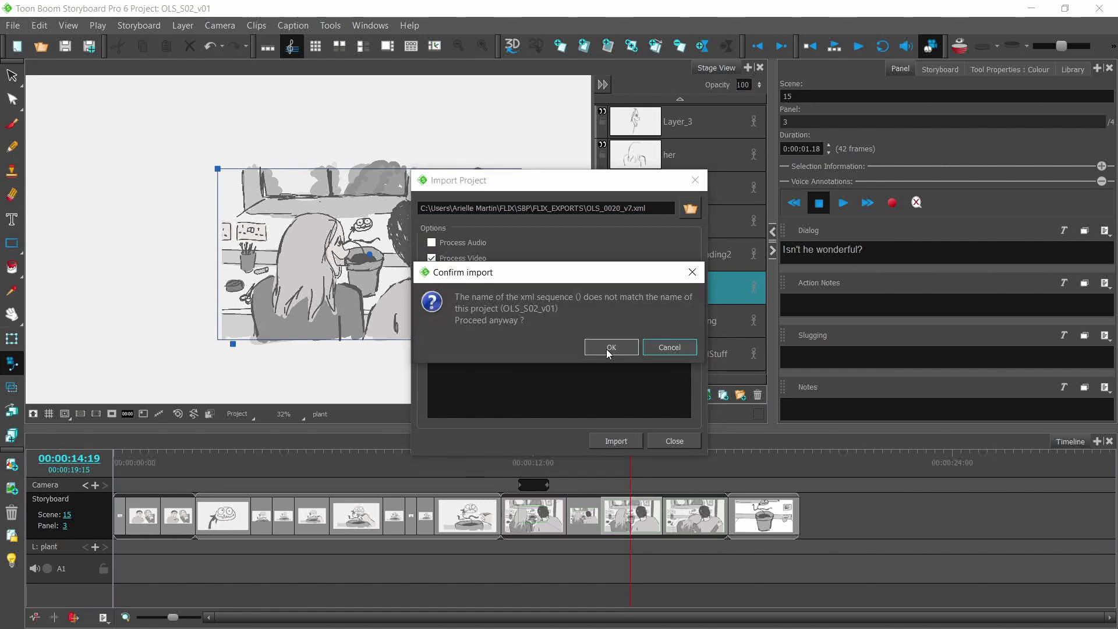
click(606, 349)
click(607, 348)
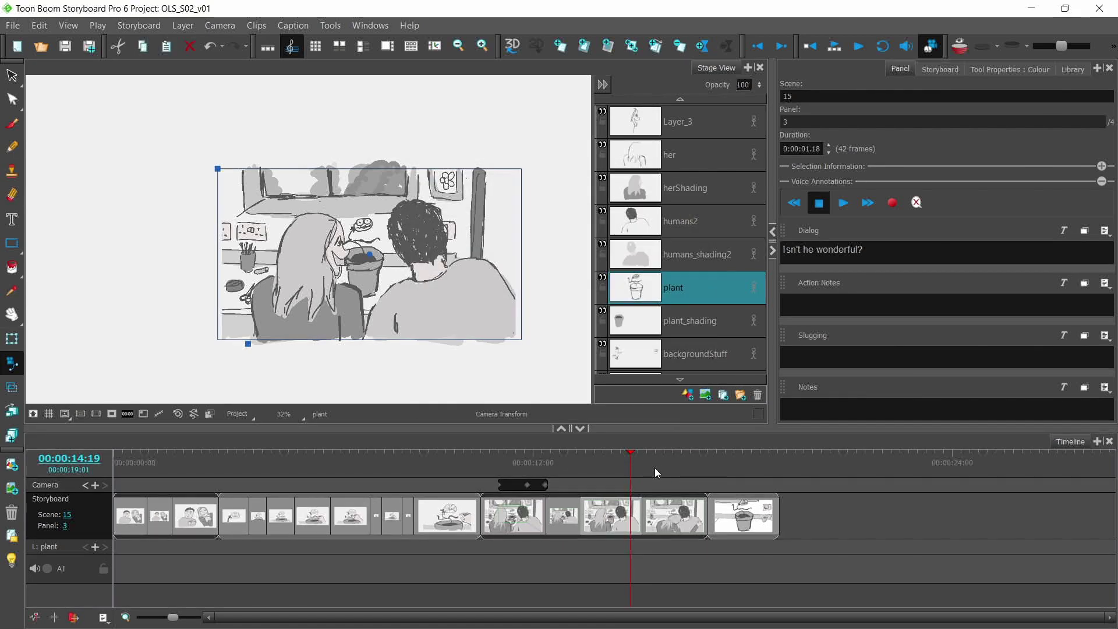
Step: Scrub the reconformed timeline to check the new panel timings, ending on scene 6 panel 5
click(629, 451)
drag(629, 450, 375, 450)
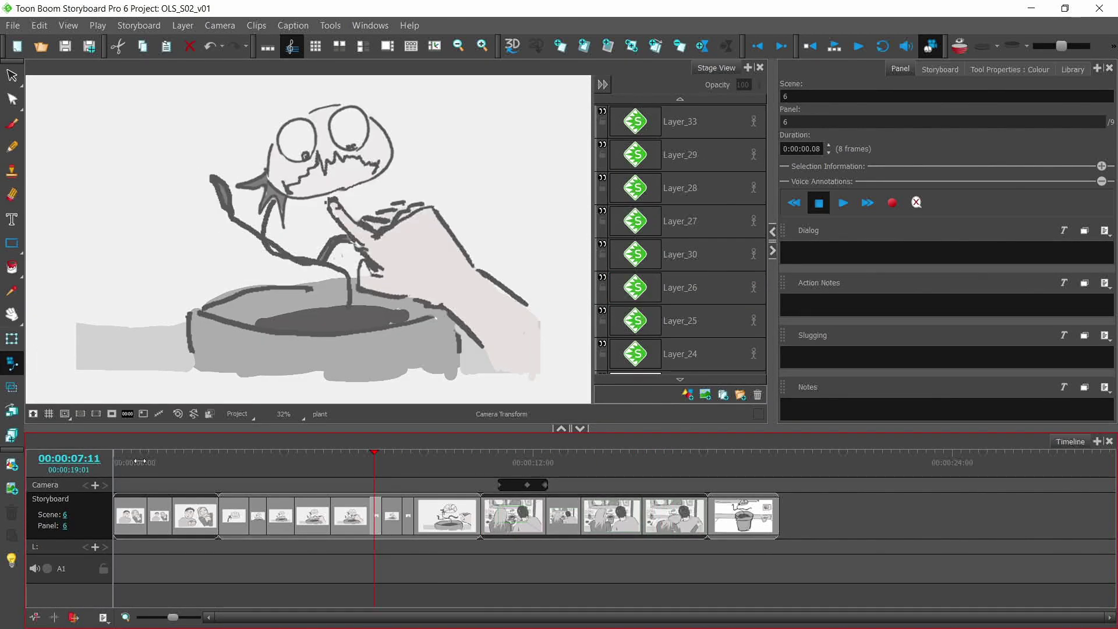
click(345, 453)
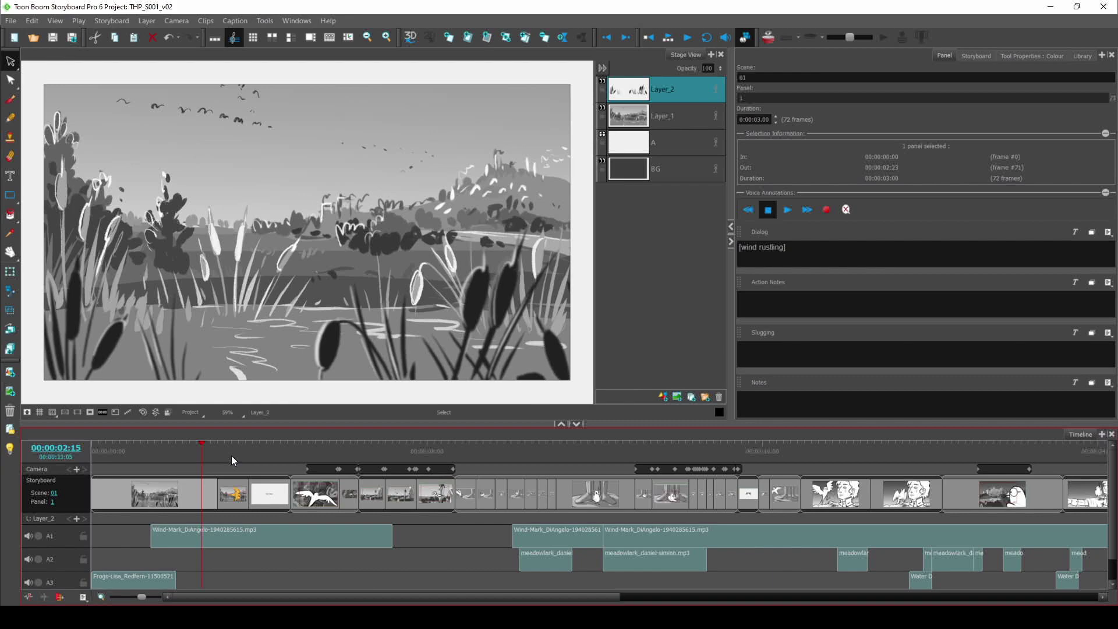
Step: Scrub to the new panel and replay the reeds shot in FLX_SBP_v022, then play the Avid sequence
mouse_move(232, 456)
mouse_down()
mouse_move(304, 453)
mouse_move(213, 453)
mouse_up()
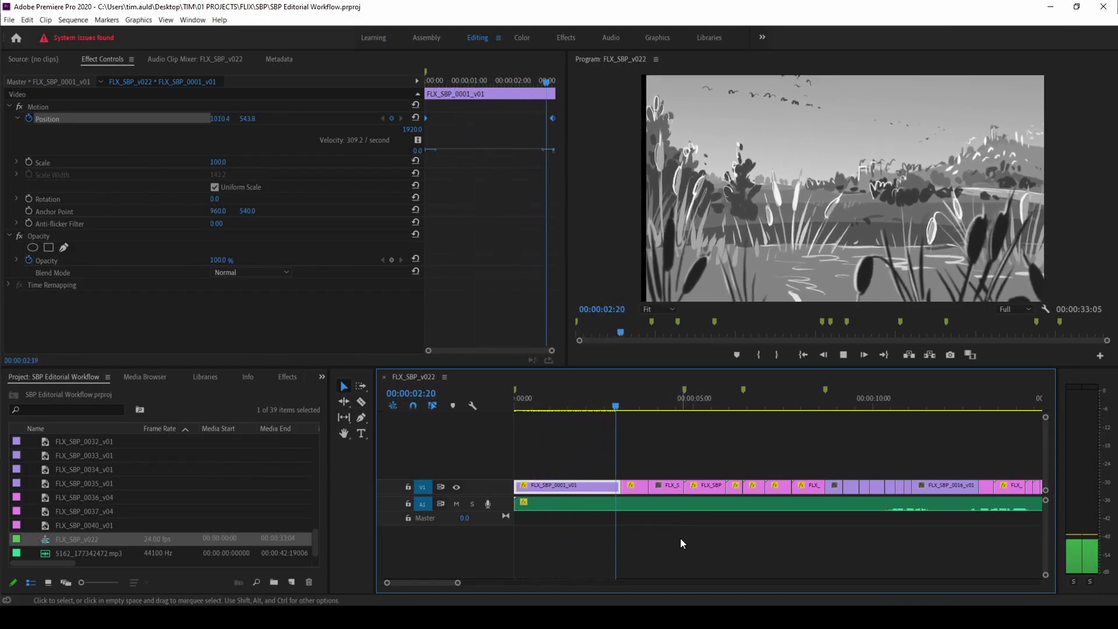
key(space)
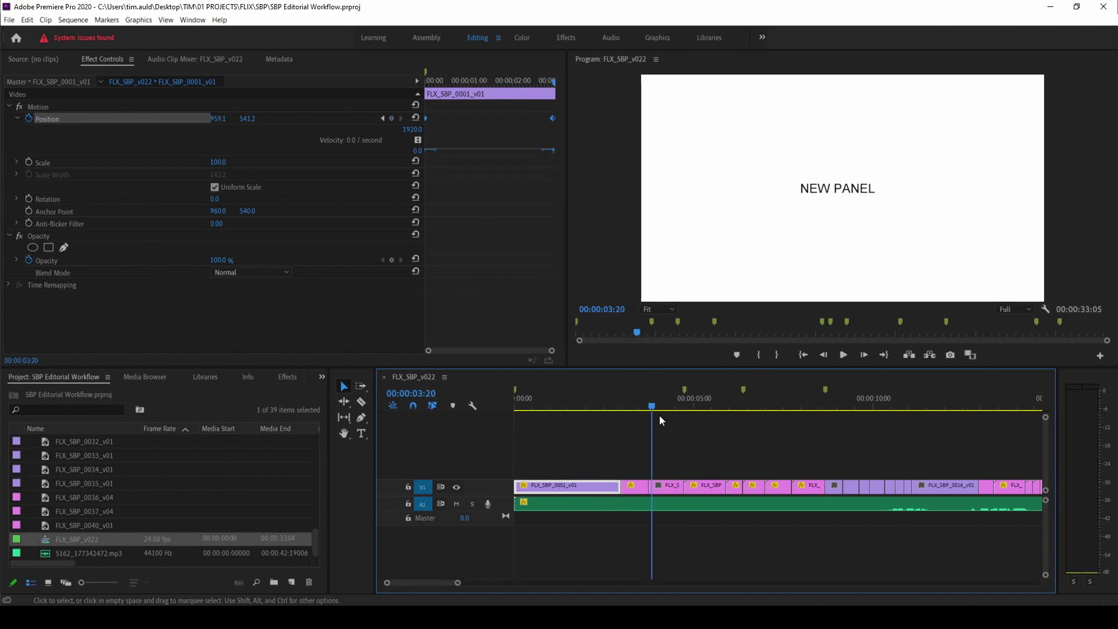
drag(653, 408, 549, 408)
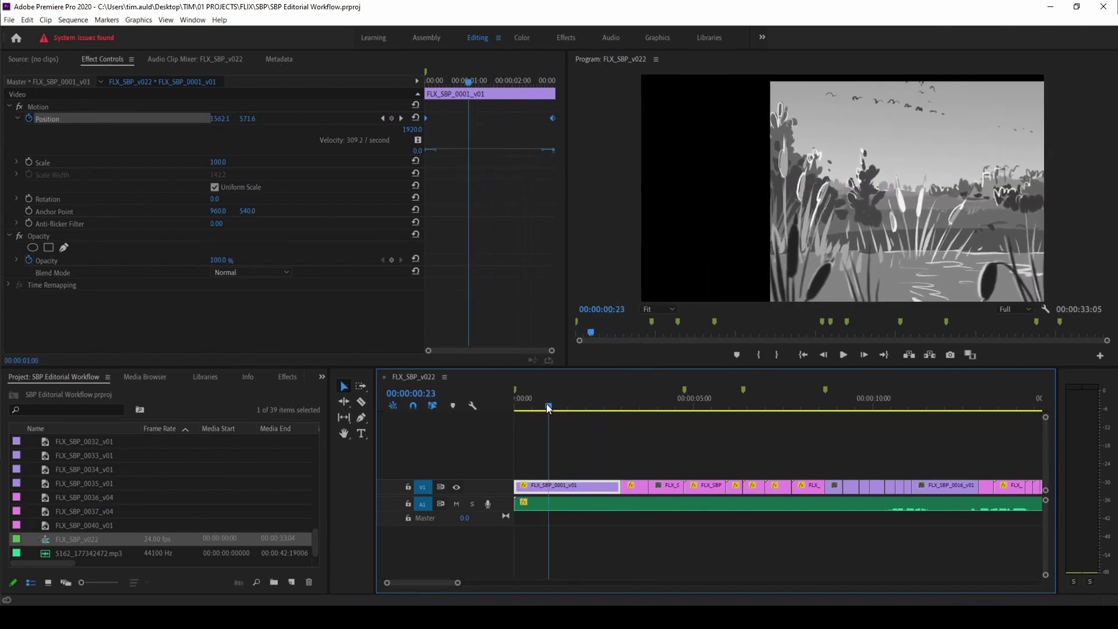
key(space)
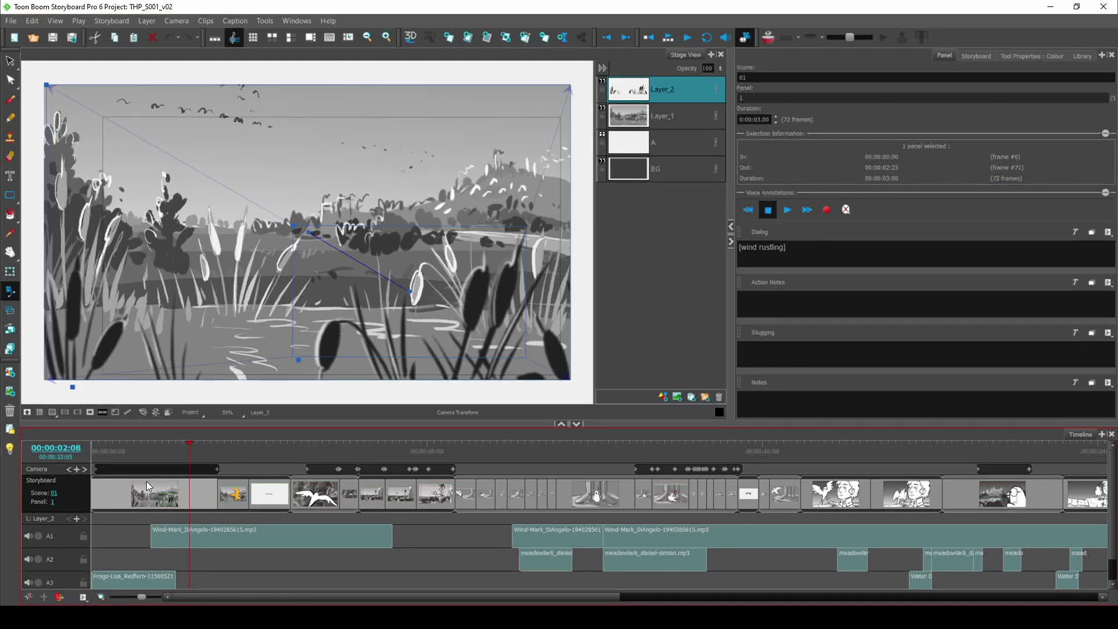
click(178, 446)
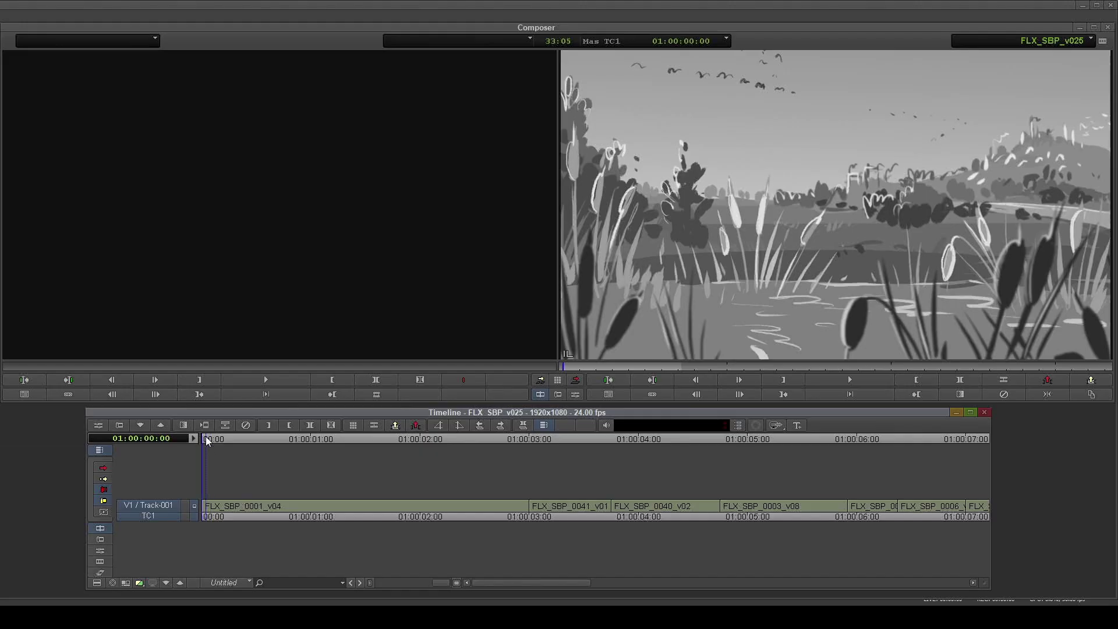
click(852, 380)
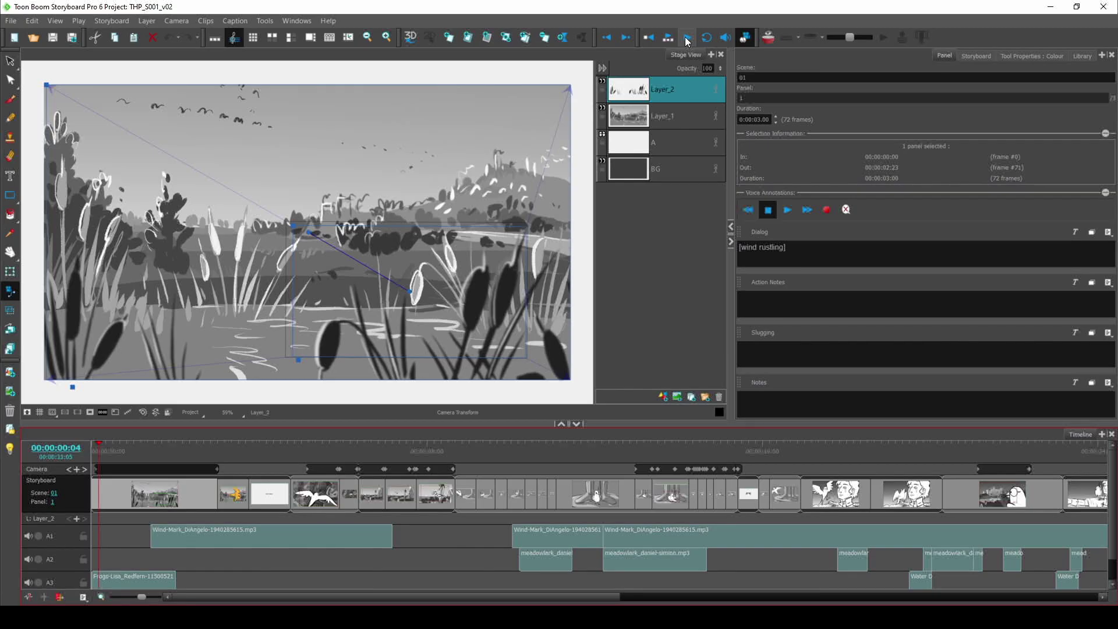
Step: Play back THP_S001_v02 to preview the opening reeds shot through its camera framing
click(688, 39)
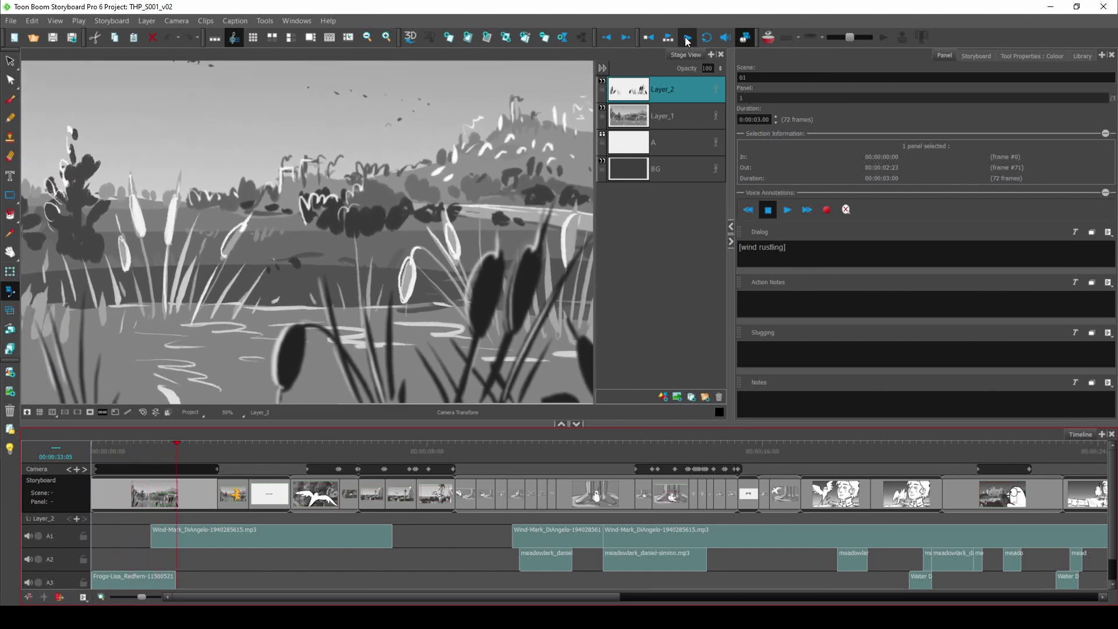